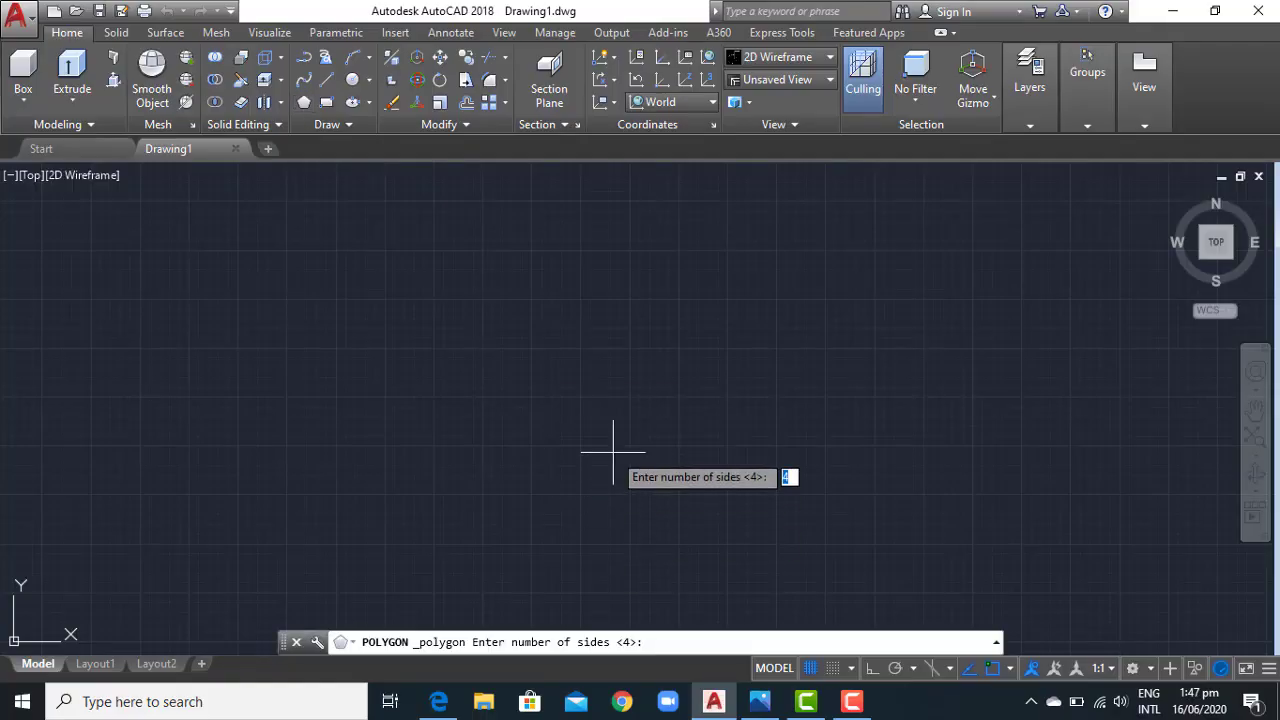
Draw a six-sided polygon inscribed in a circle with radius 100.
type("6")
key("Return")
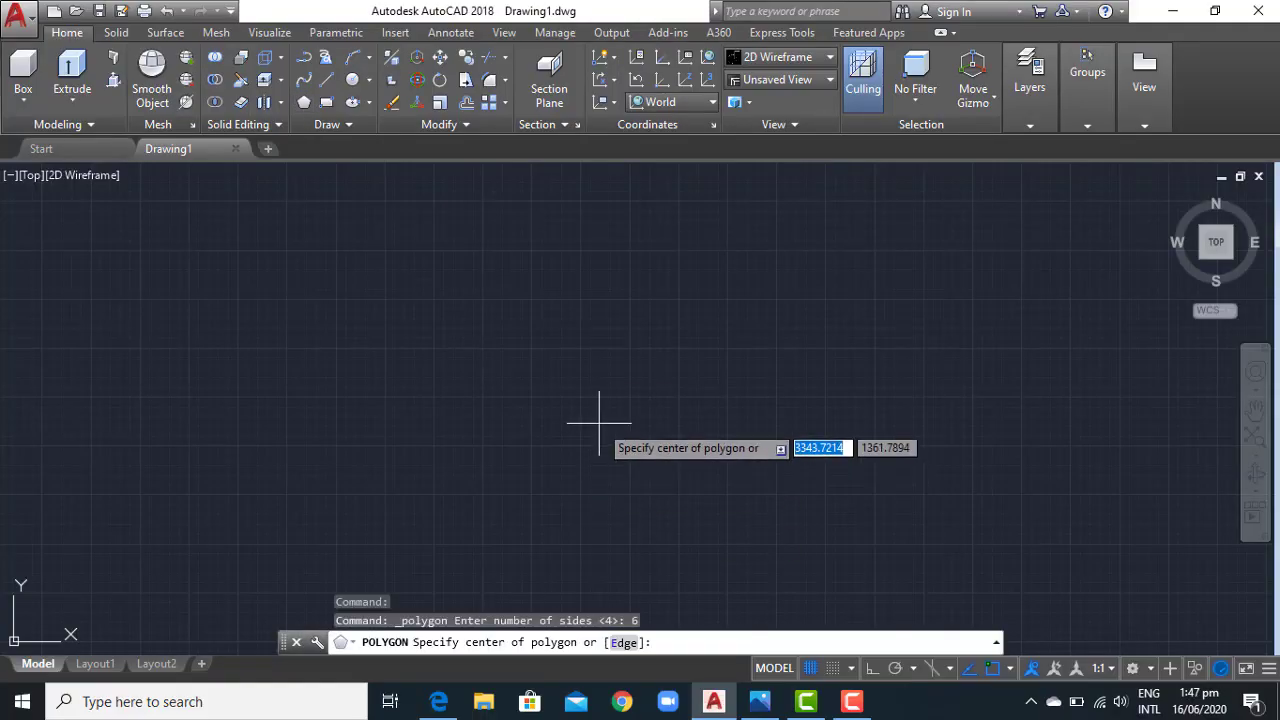
left_click(588, 400)
key("Return")
left_click(871, 668)
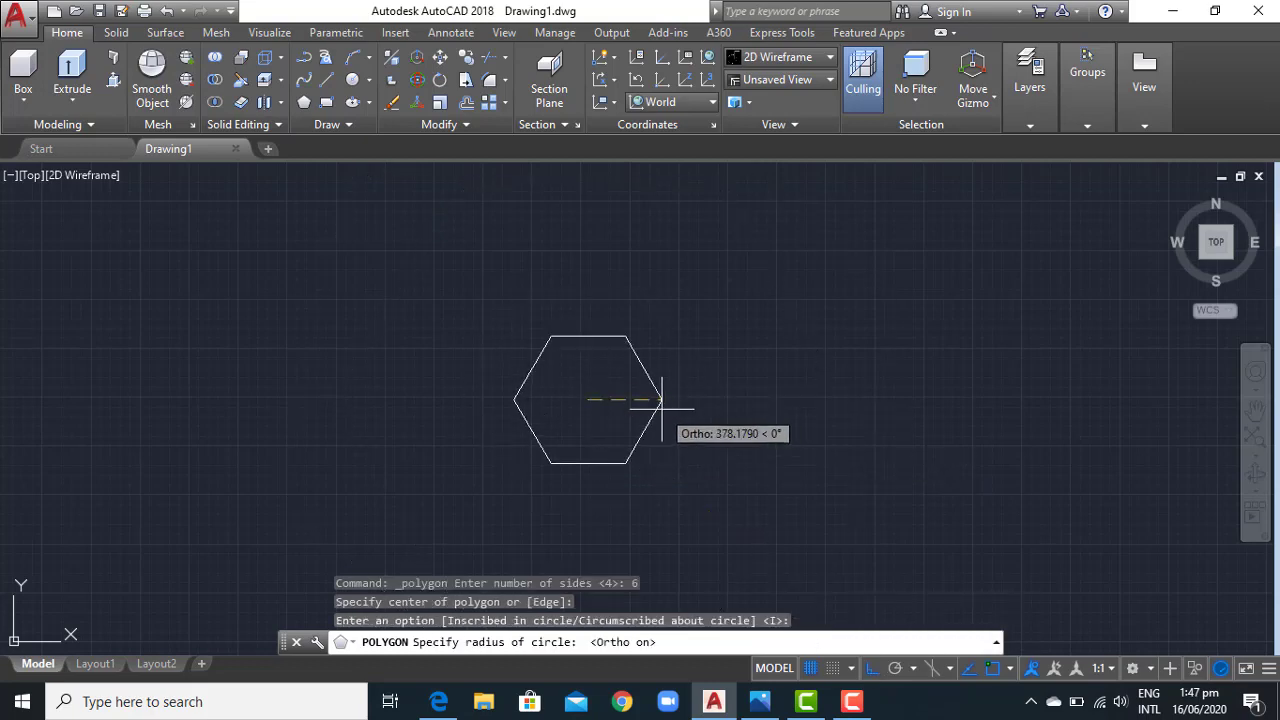
scroll(866, 394, "up", 2)
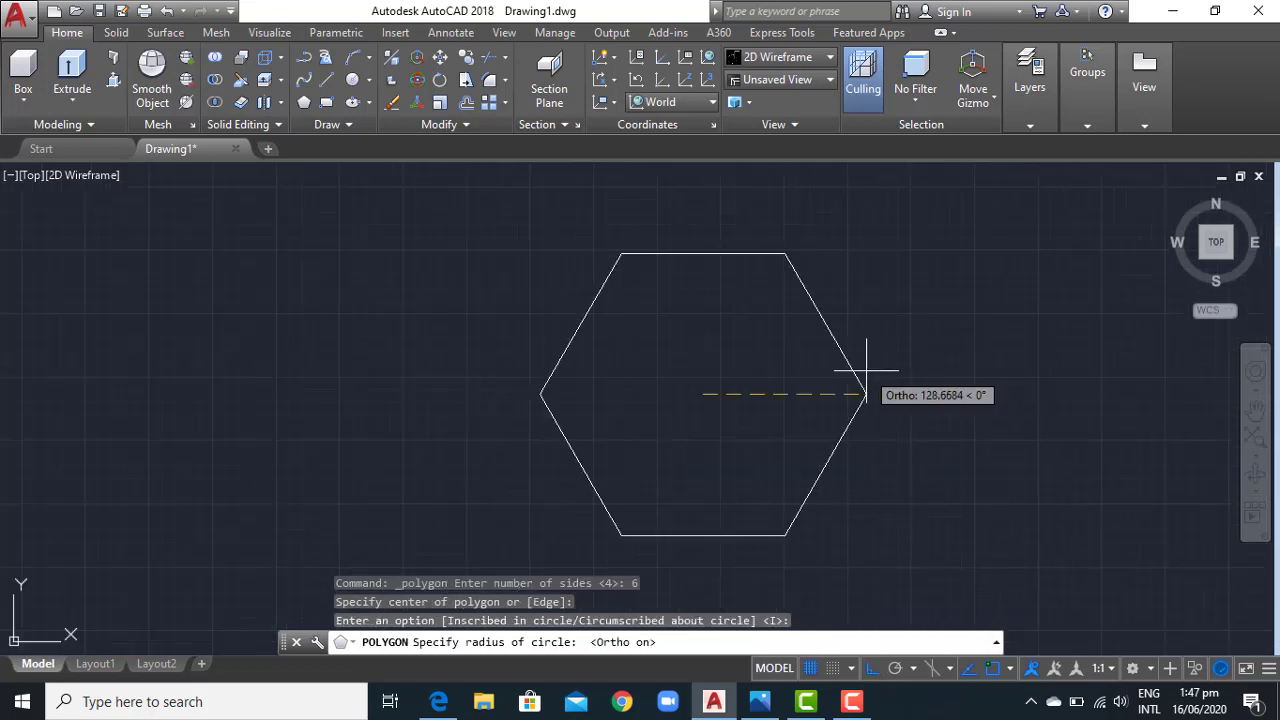
type("100")
key("Return")
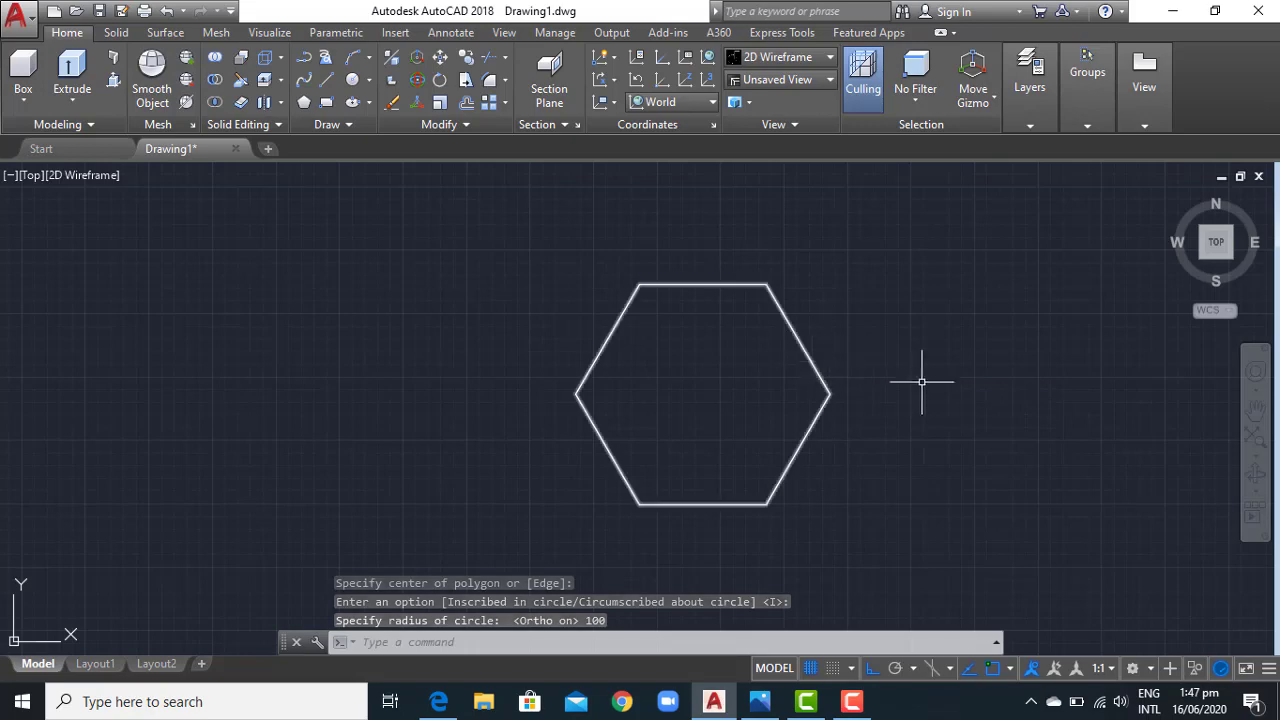
scroll(845, 396, "up", 2)
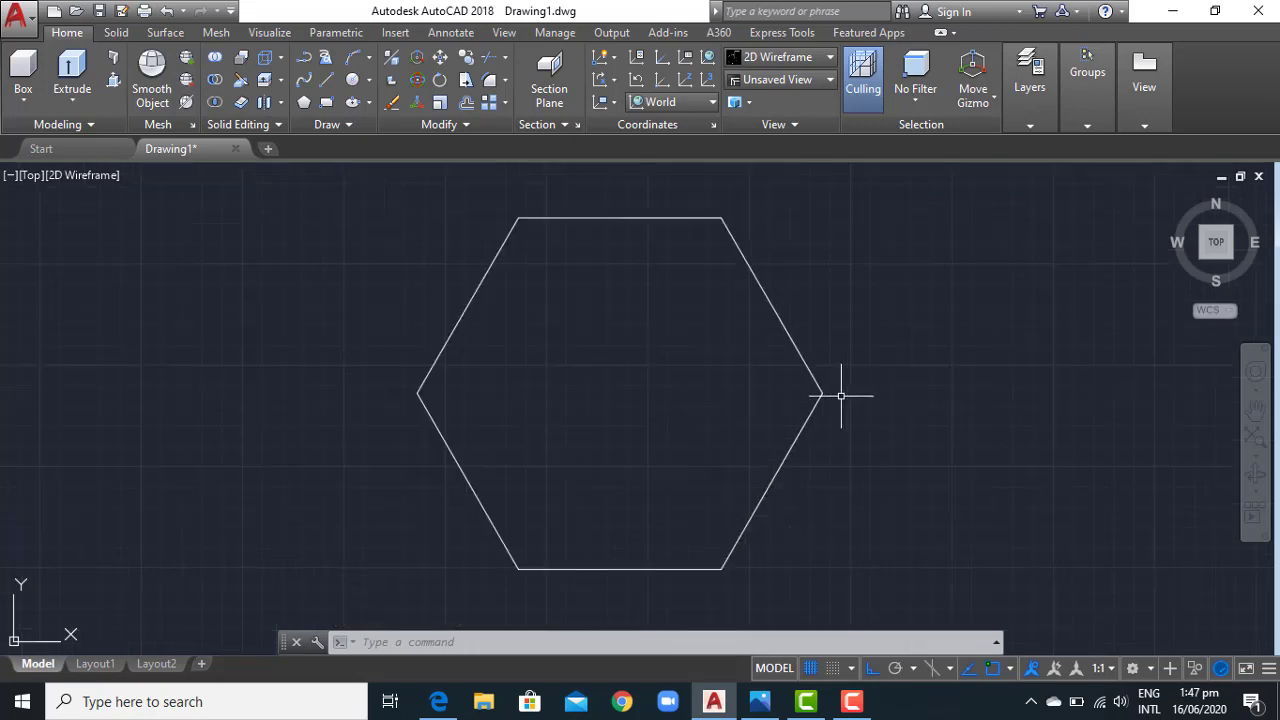
type("co")
Copy the hexagon to the right of the original.
key("Return")
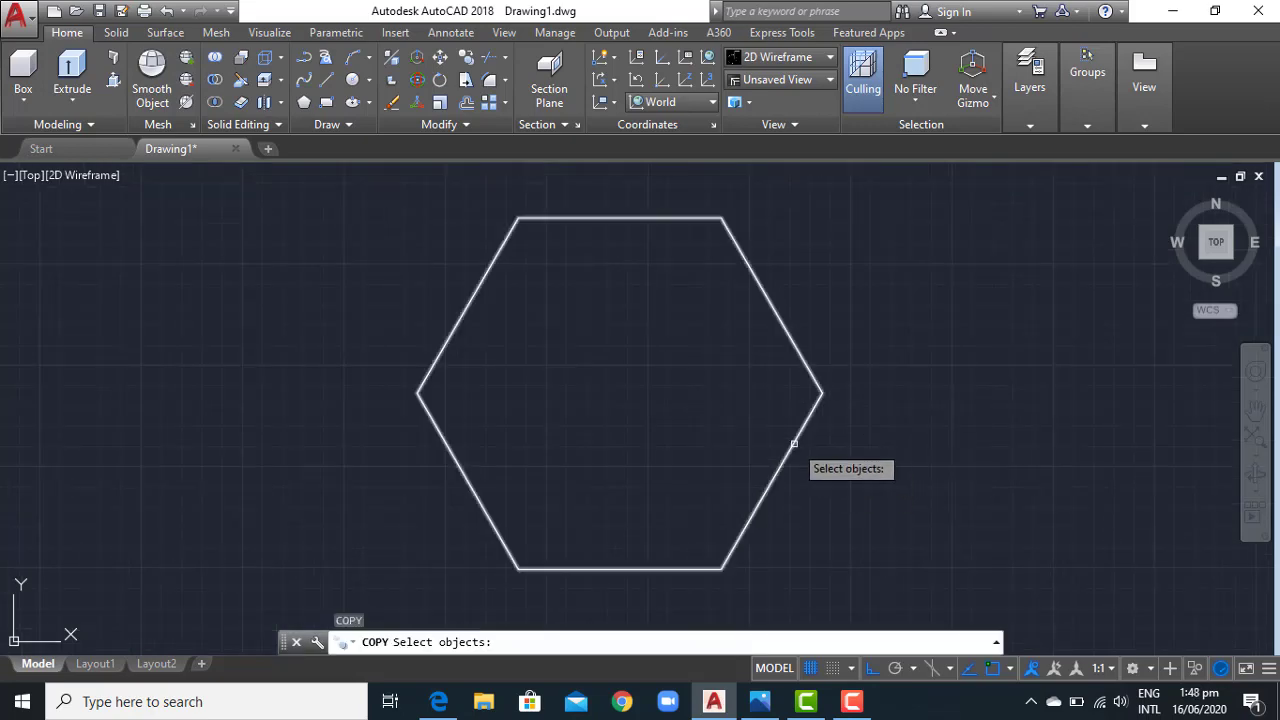
left_click(790, 450)
key("Return")
left_click(722, 570)
middle_click_drag(1116, 570, 766, 570)
left_click(916, 570)
key("Escape")
Draw lines from both bottom corners of the copy to its centre, then tilt the view into 3D.
type("l")
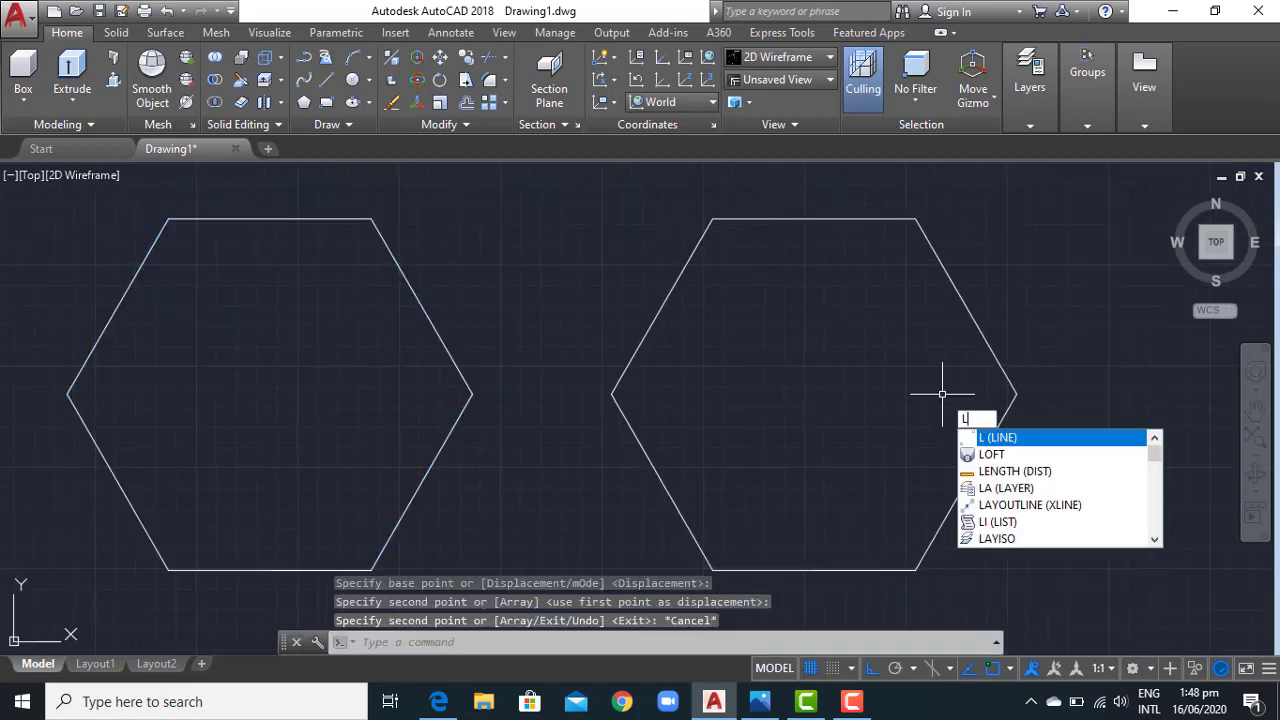
key("Return")
left_click(868, 562)
left_click(915, 570)
key("Return")
key("Return")
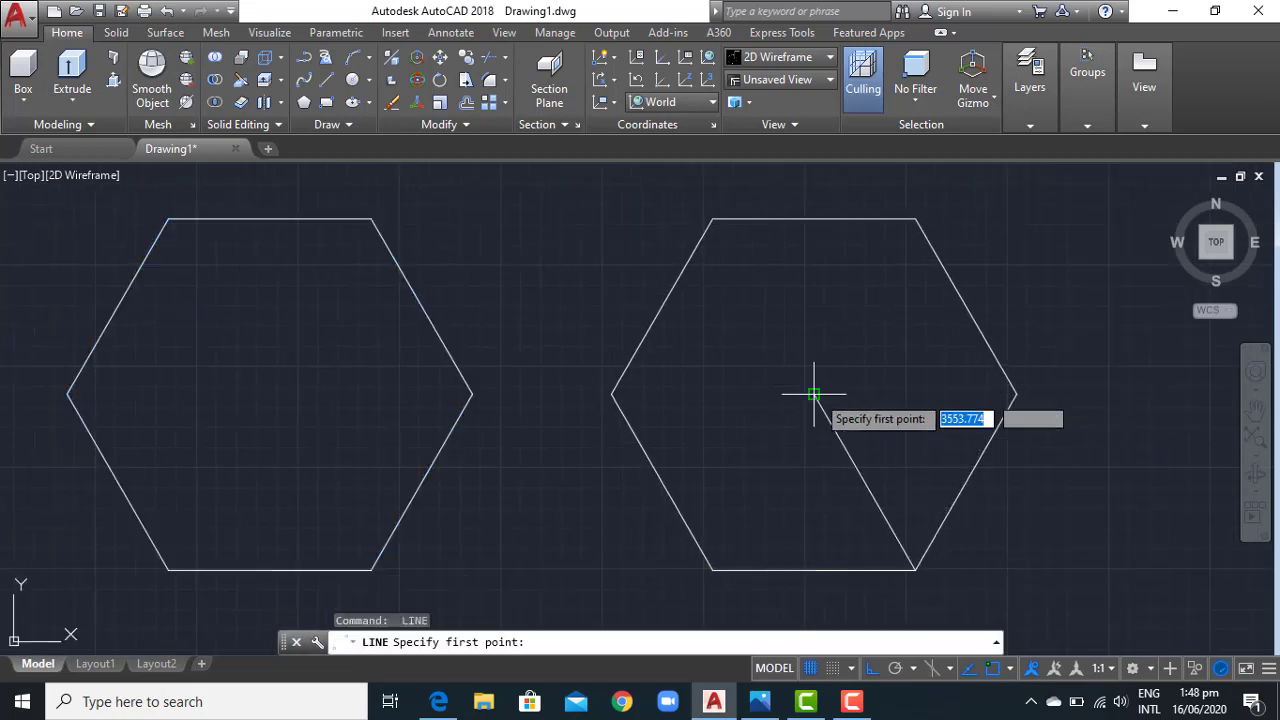
left_click(814, 395)
left_click(712, 570)
key("Return")
middle_click_drag(534, 403, 664, 383)
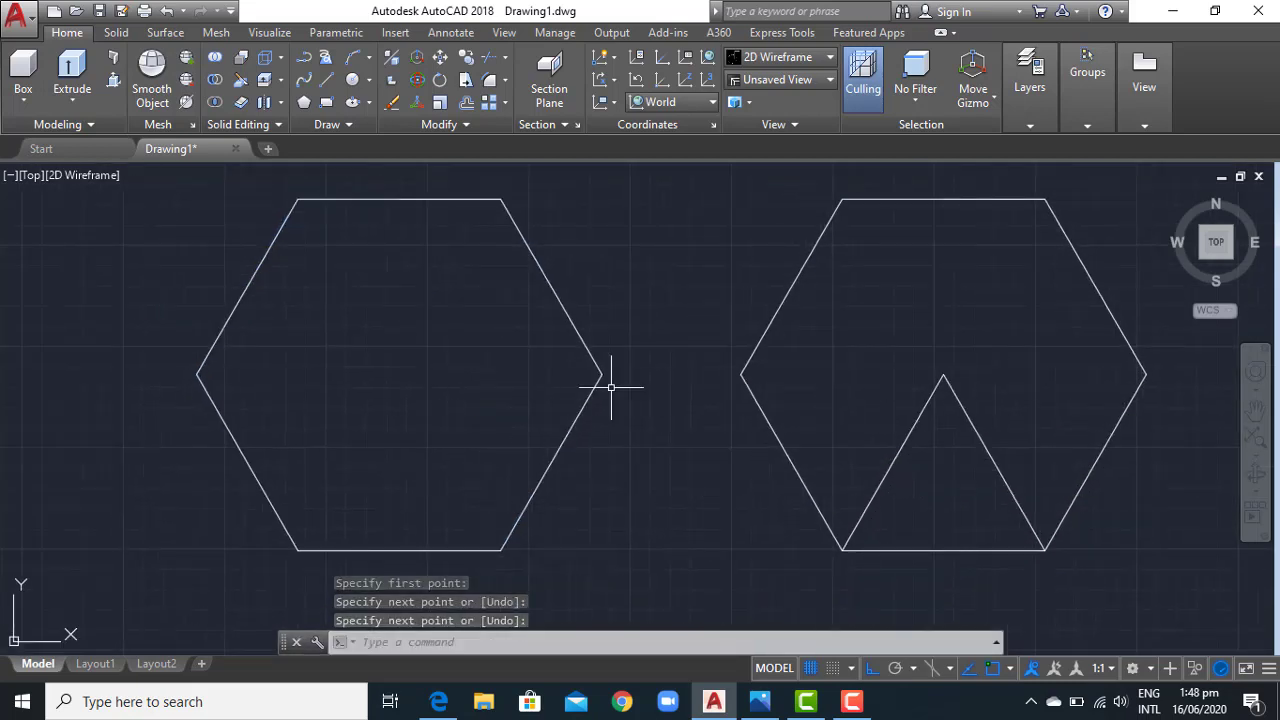
middle_click_drag(545, 501, 729, 367, "shift")
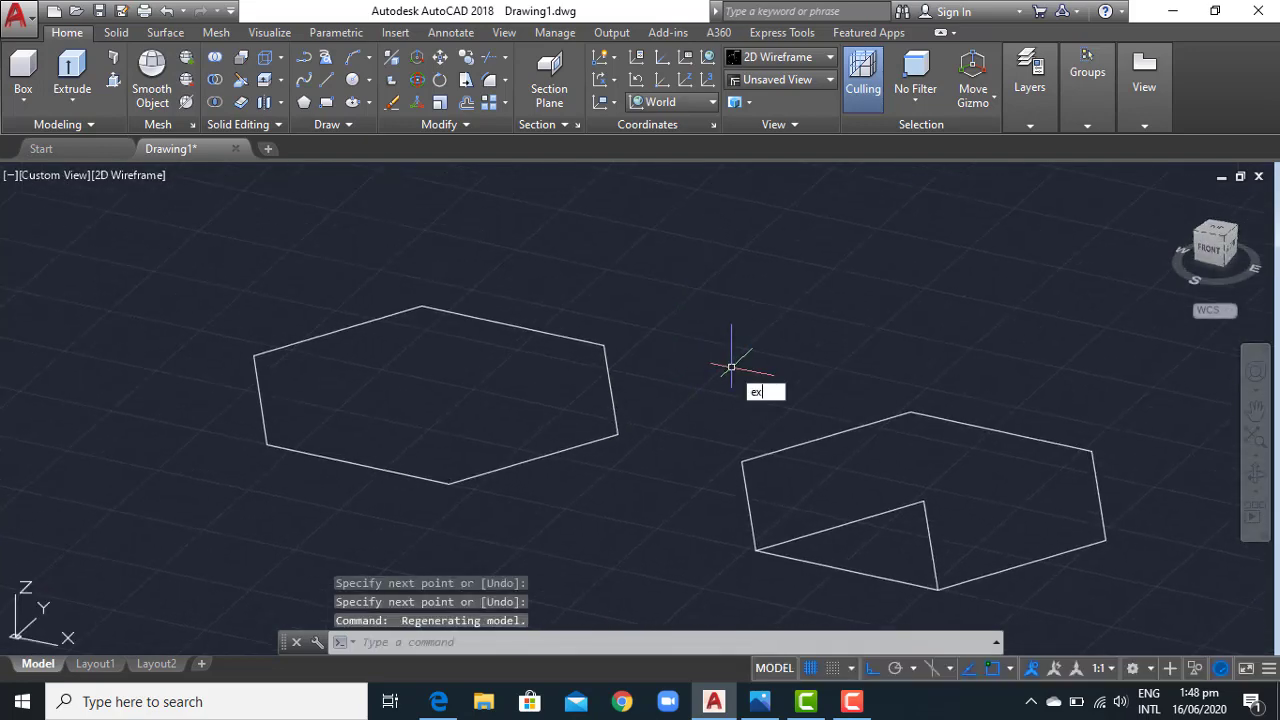
Extrude the left hexagon into a slab 20 units high.
type("ext")
key("Return")
left_click(573, 447)
key("Return")
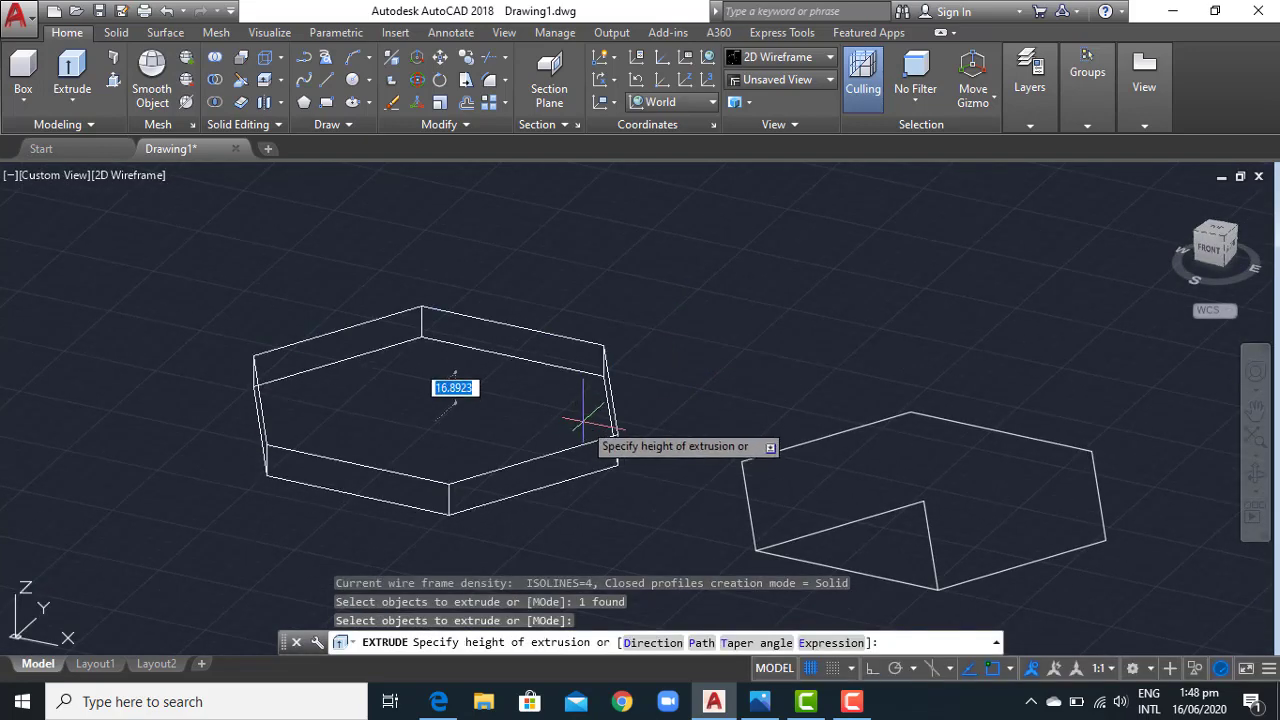
type("20")
key("Return")
key("Escape")
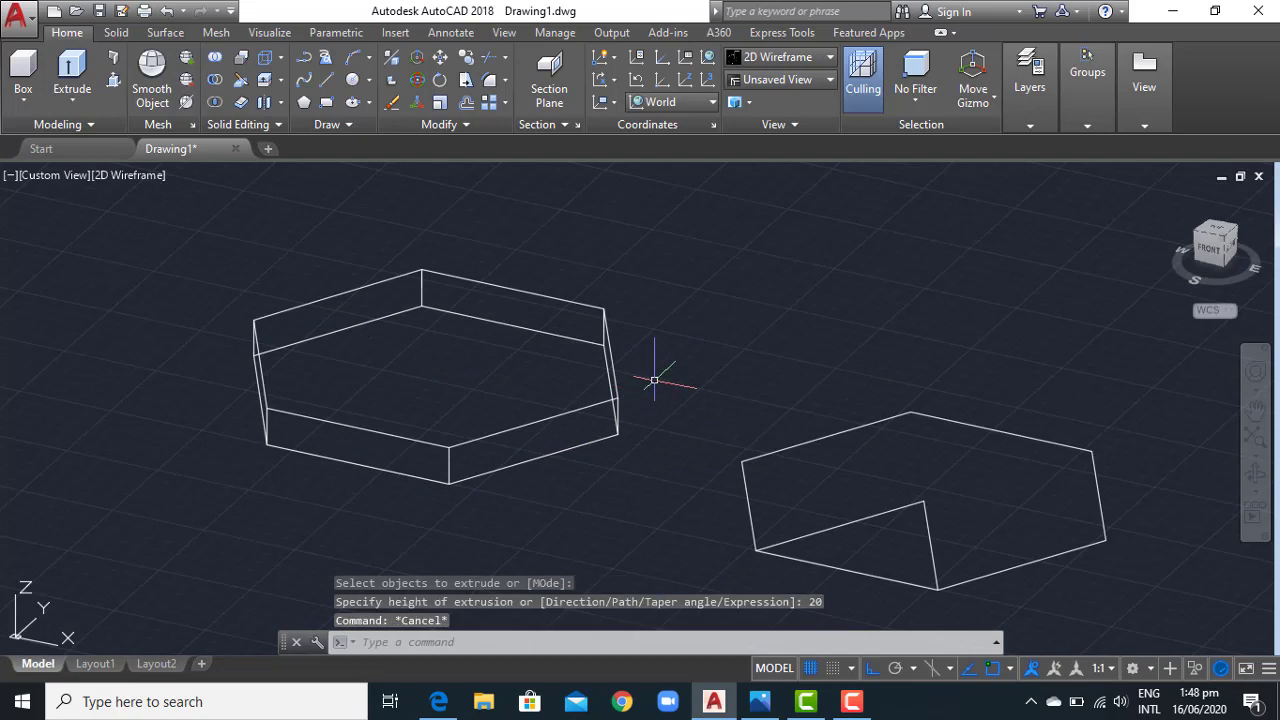
middle_click_drag(657, 366, 641, 401)
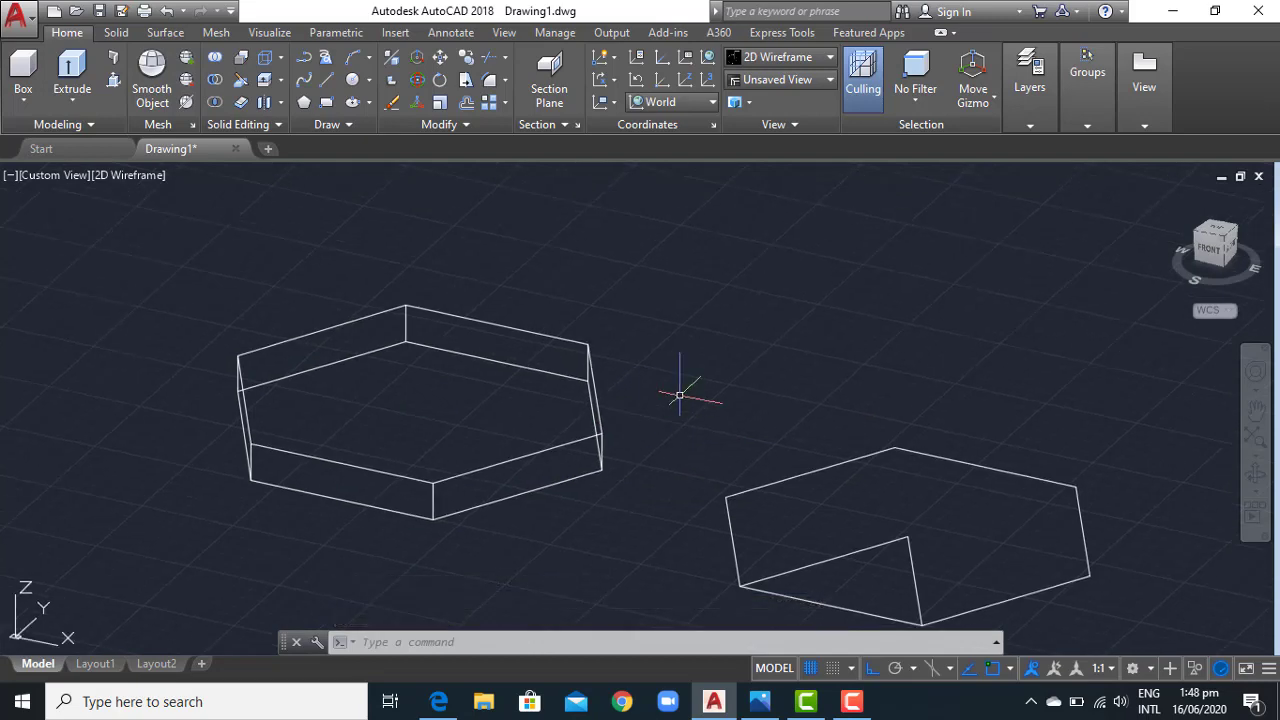
middle_click_drag(704, 424, 726, 351)
Offset the right hexagon outward by 10.
type("o")
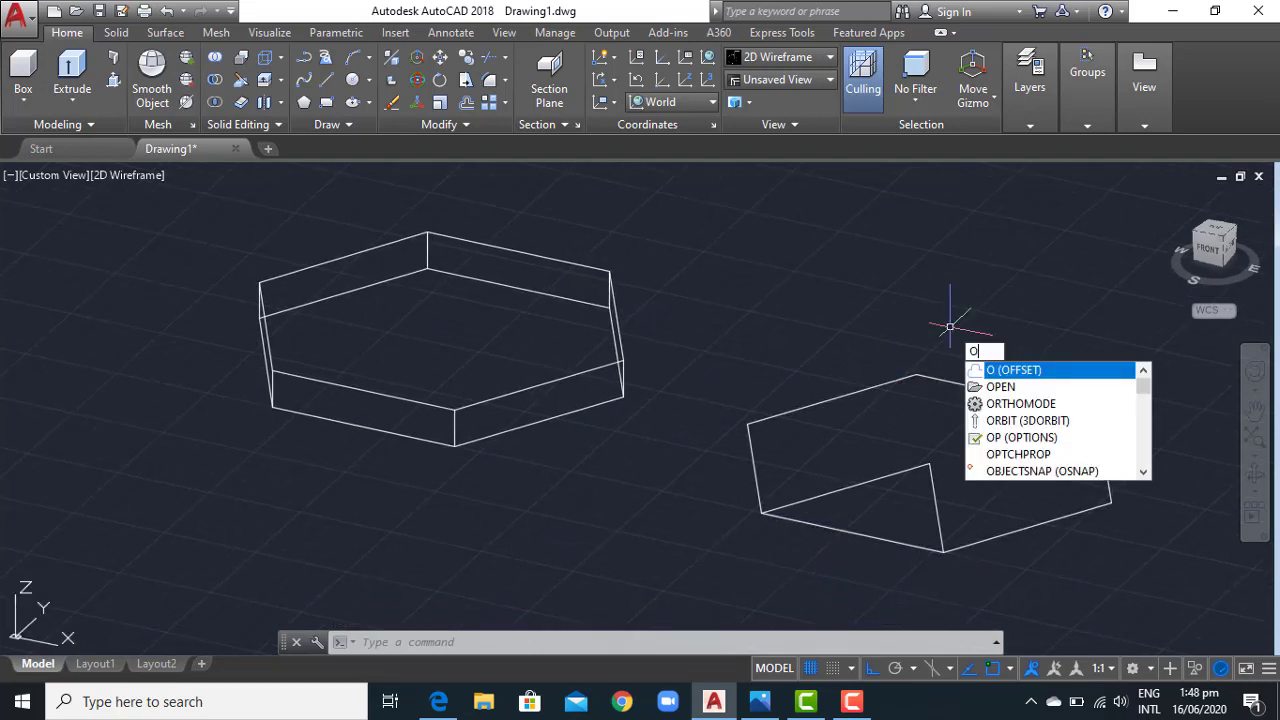
key("Return")
type("10")
key("Return")
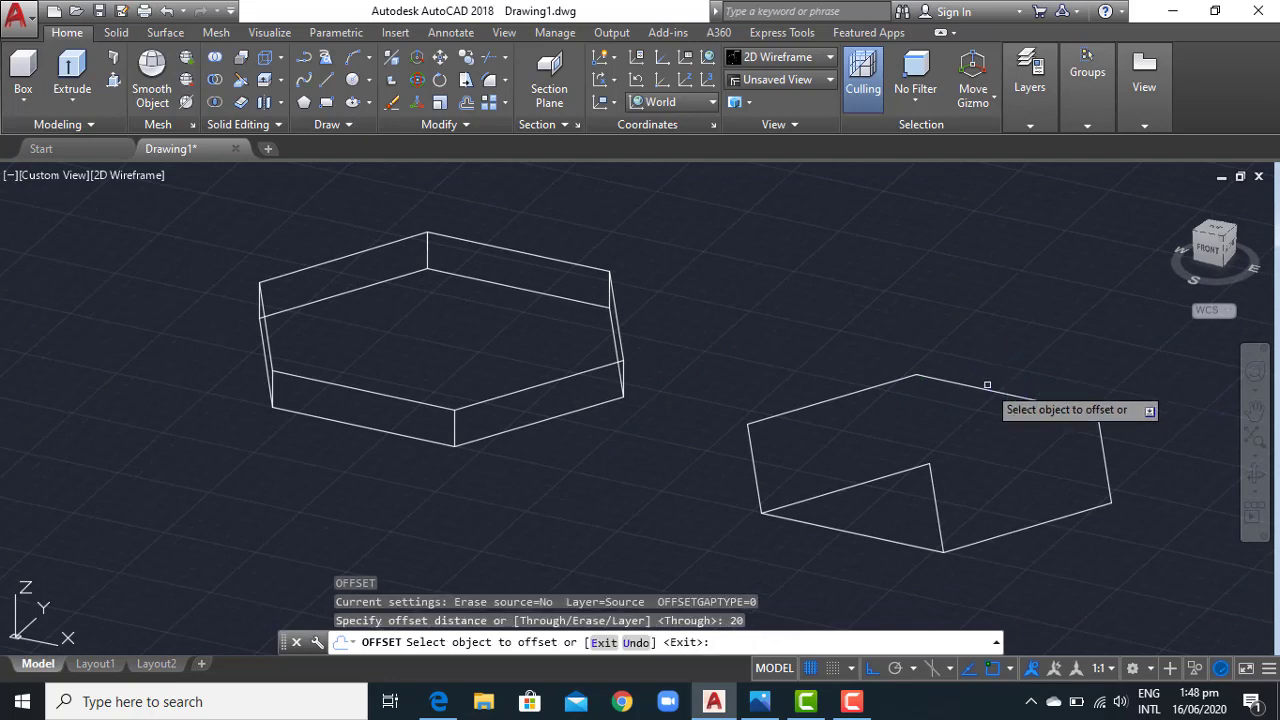
left_click(986, 382)
left_click(1040, 337)
key("Escape")
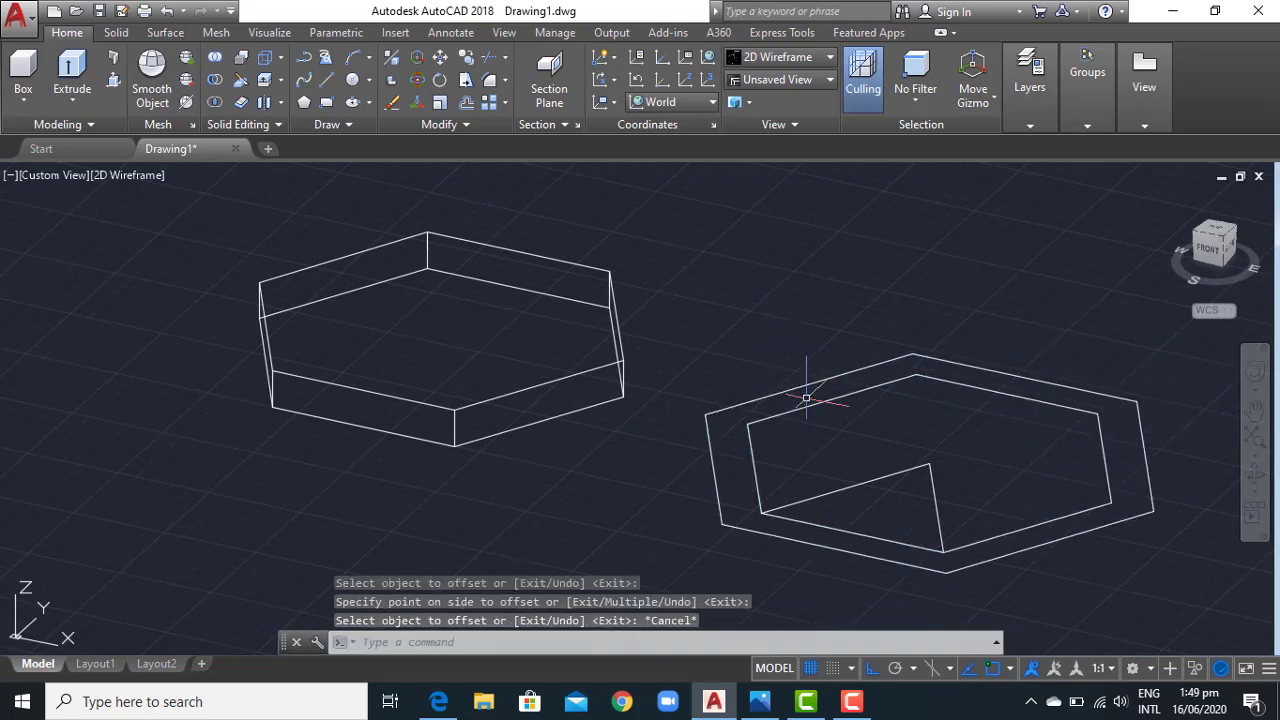
Return to the Top view and bring up the Boundary Creation dialog with BO.
left_click(1214, 231)
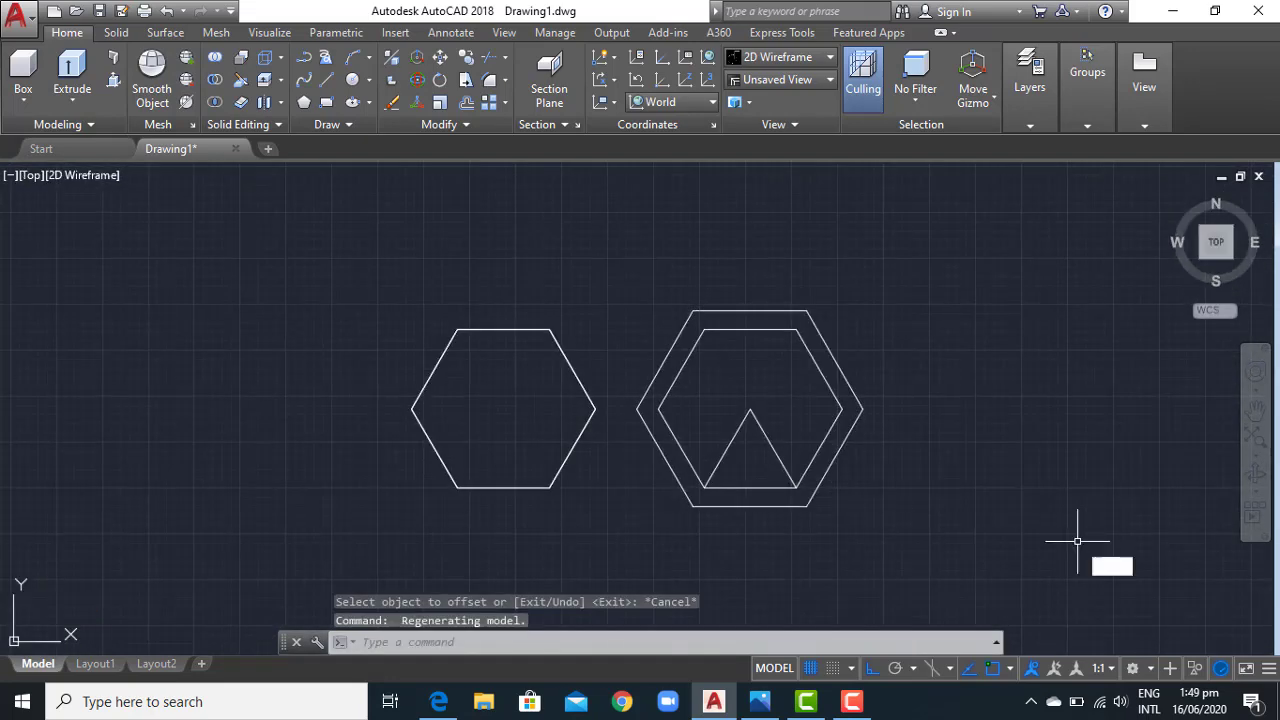
type("bo")
key("Return")
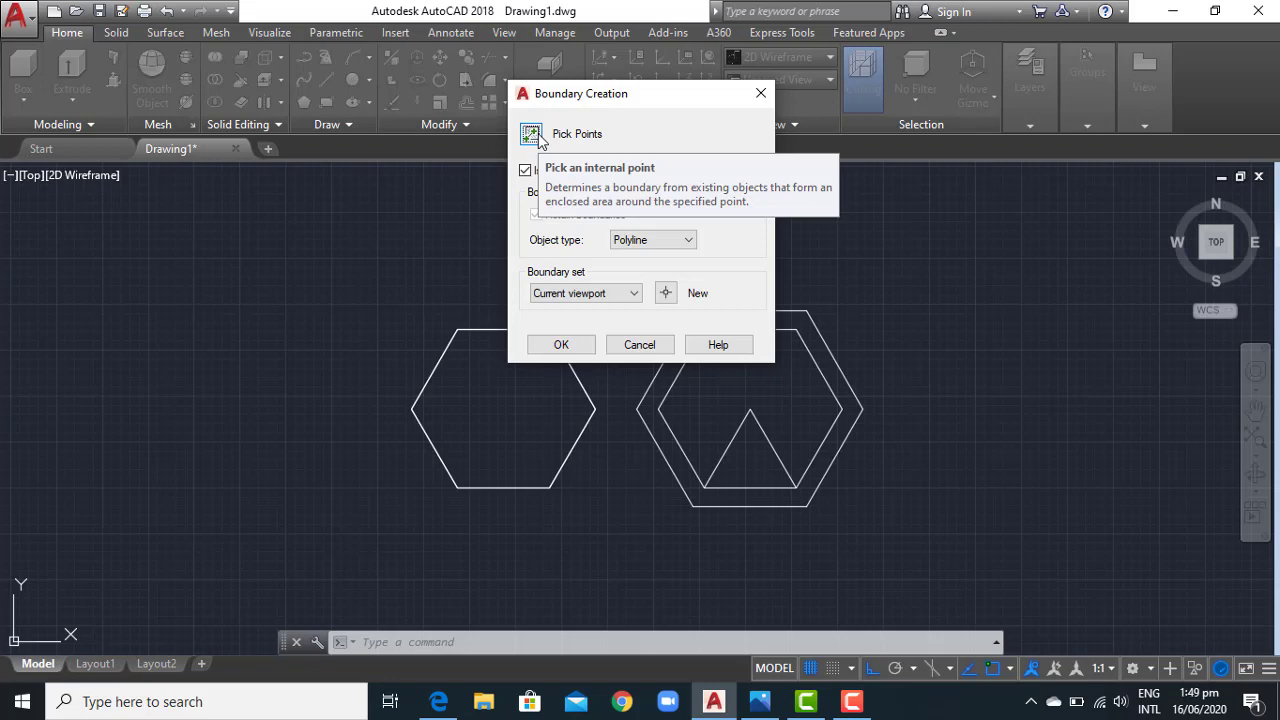
Trace a boundary inside the triangle and move it to the right of the hexagons.
left_click(531, 134)
left_click(750, 462)
key("Return")
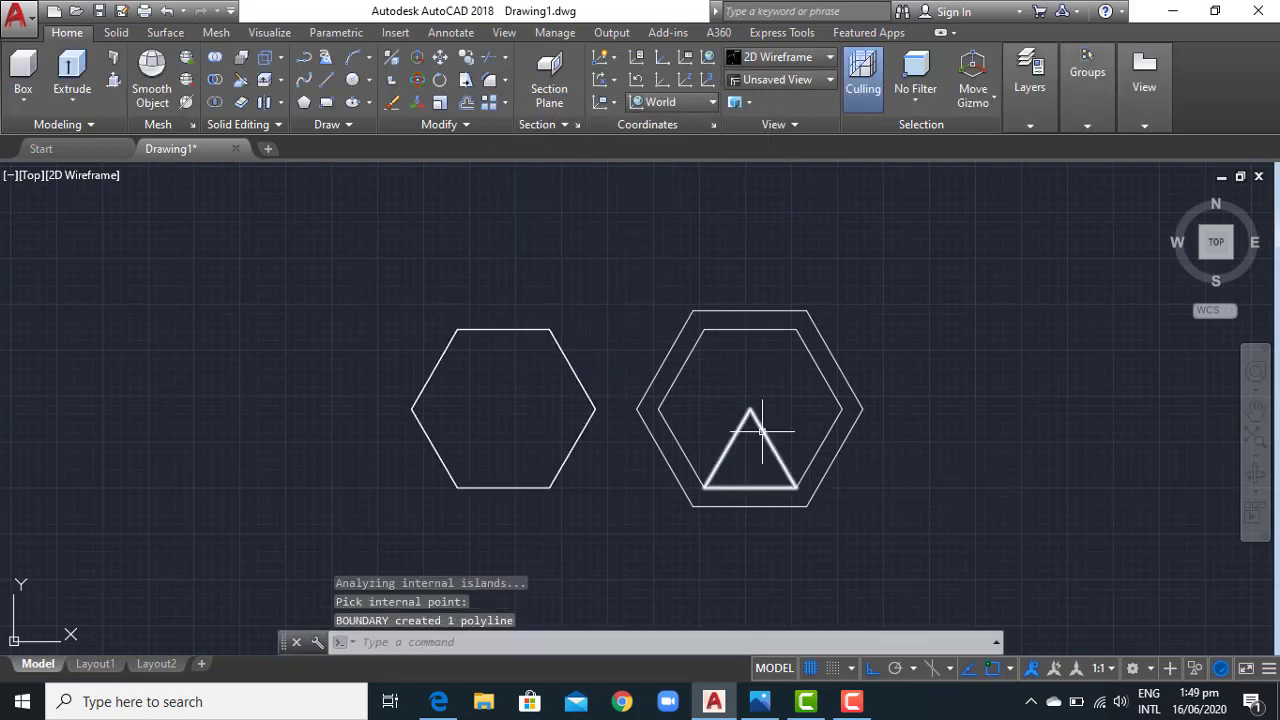
key("m")
key("Return")
left_click(786, 470)
key("Return")
left_click(765, 545)
left_click(966, 552)
key("Escape")
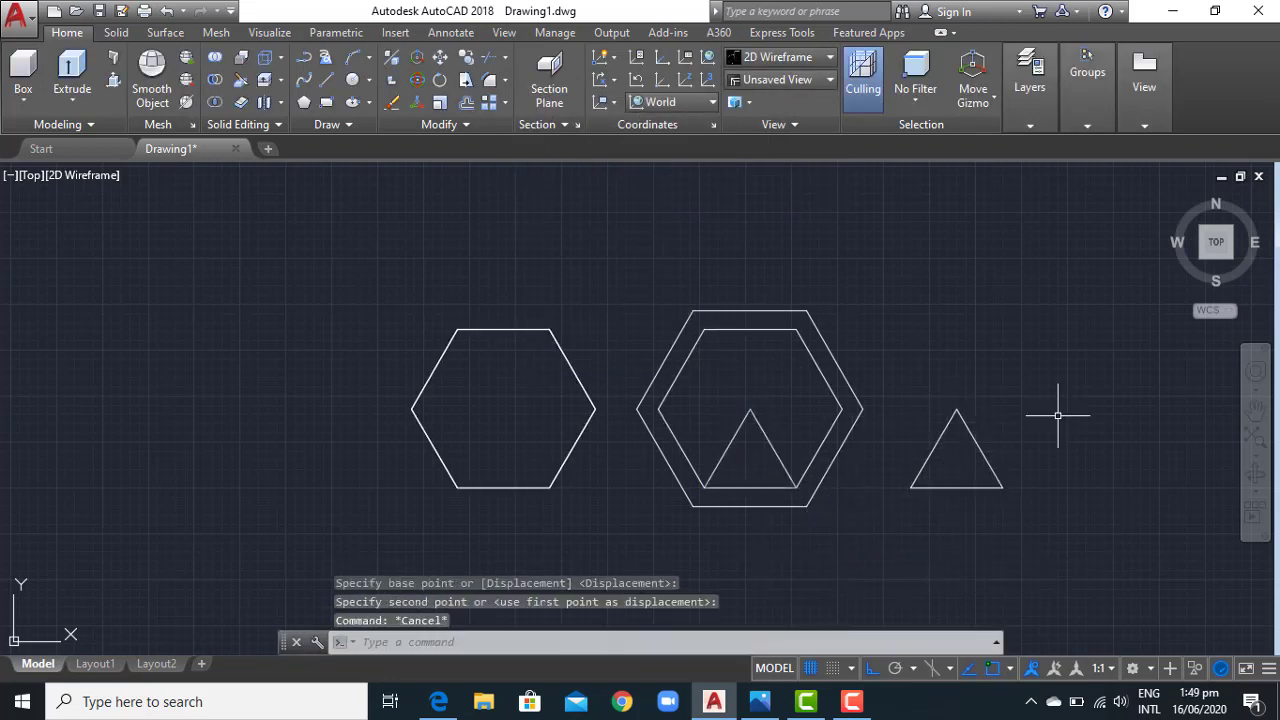
Erase the leftover triangle lines inside the hexagon.
left_click(766, 371)
left_click(714, 425)
type("e")
key("Return")
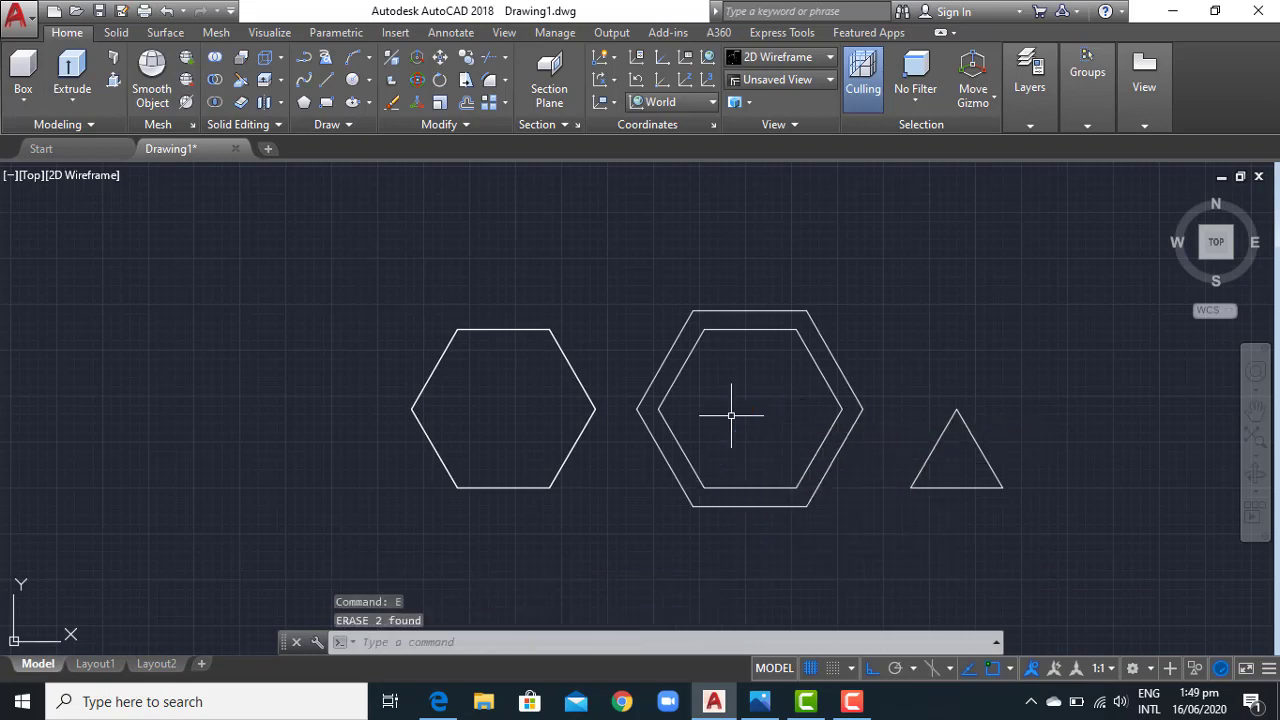
key("Escape")
Extrude both the outer and inner hexagons 10 units high.
middle_click_drag(786, 417, 766, 277, "shift")
type("ext")
key("Return")
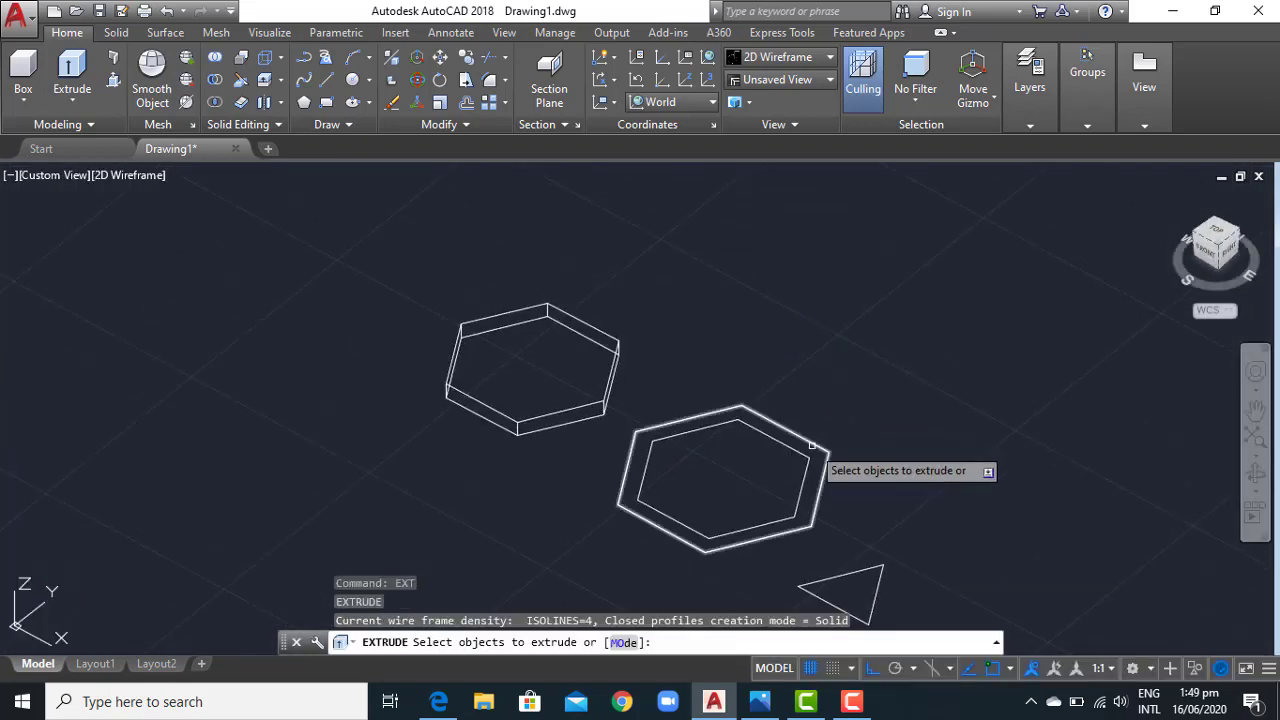
left_click(808, 463)
left_click(748, 428)
key("Return")
type("10")
key("Return")
middle_click_drag(897, 474, 802, 347)
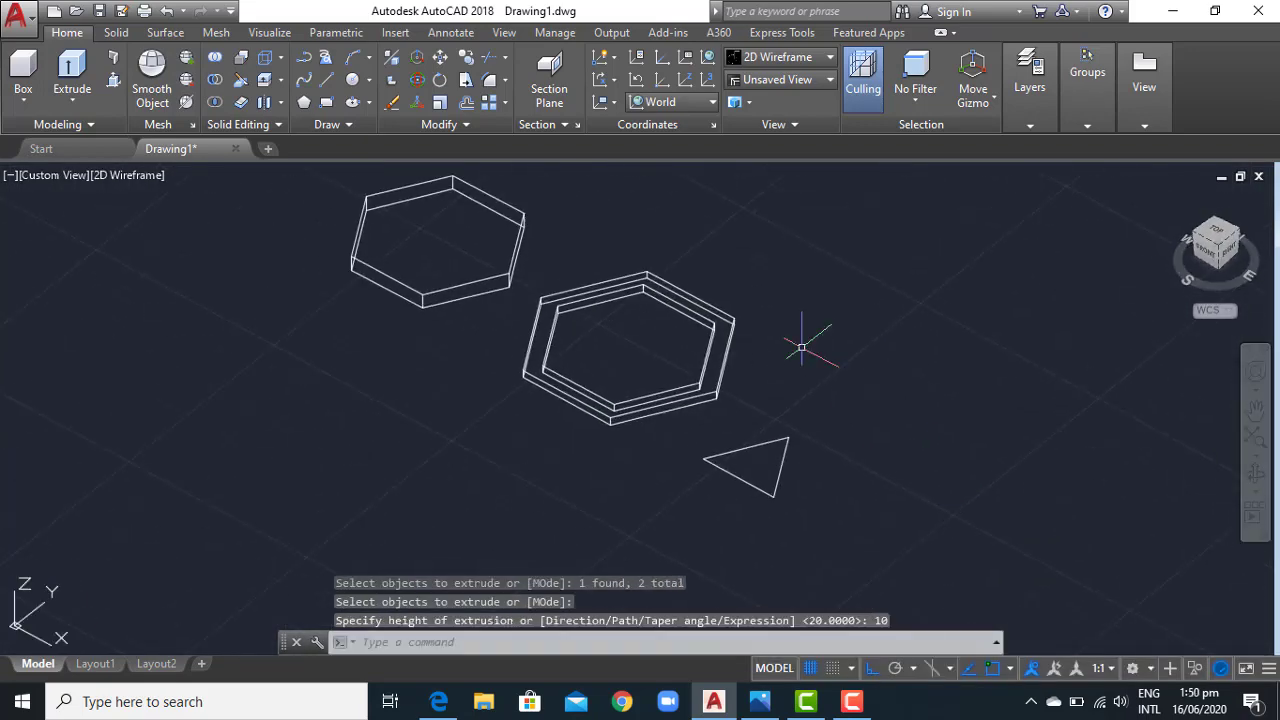
Try a line and then a polyline from the vertical line's top, abandoning both.
type("l")
key("Return")
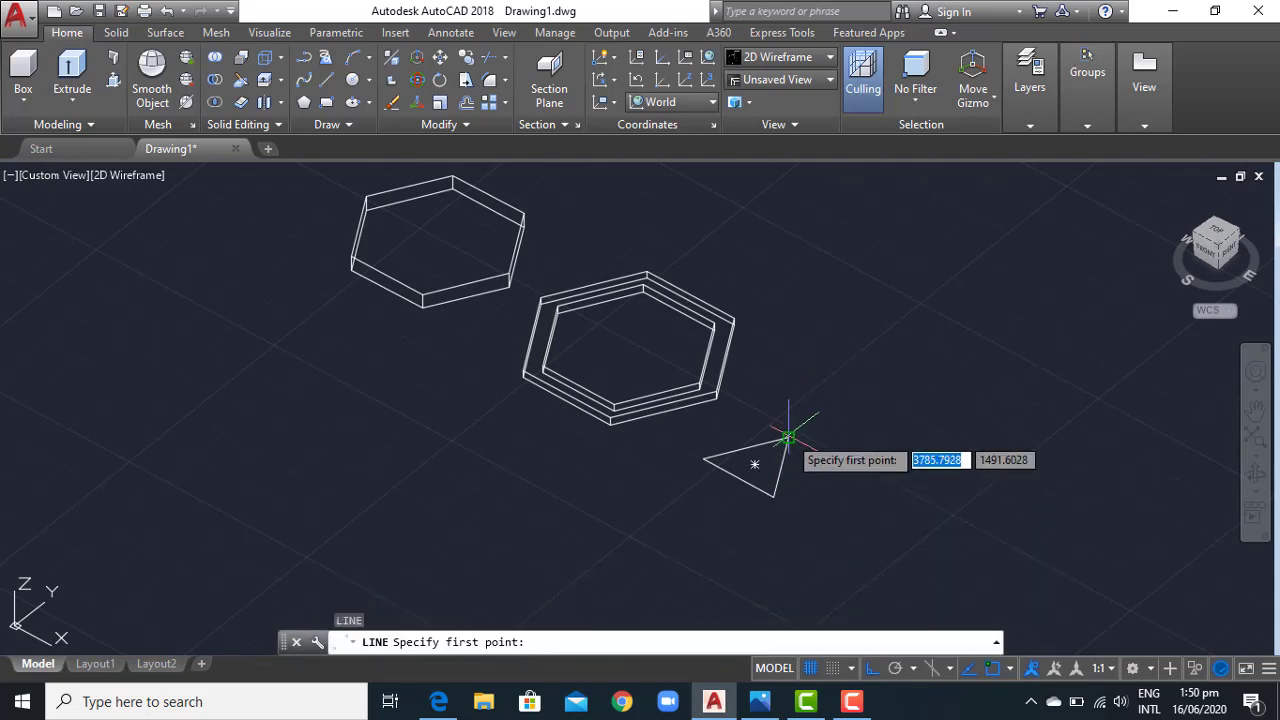
left_click(788, 437)
scroll(800, 405, "up", 2)
type("30")
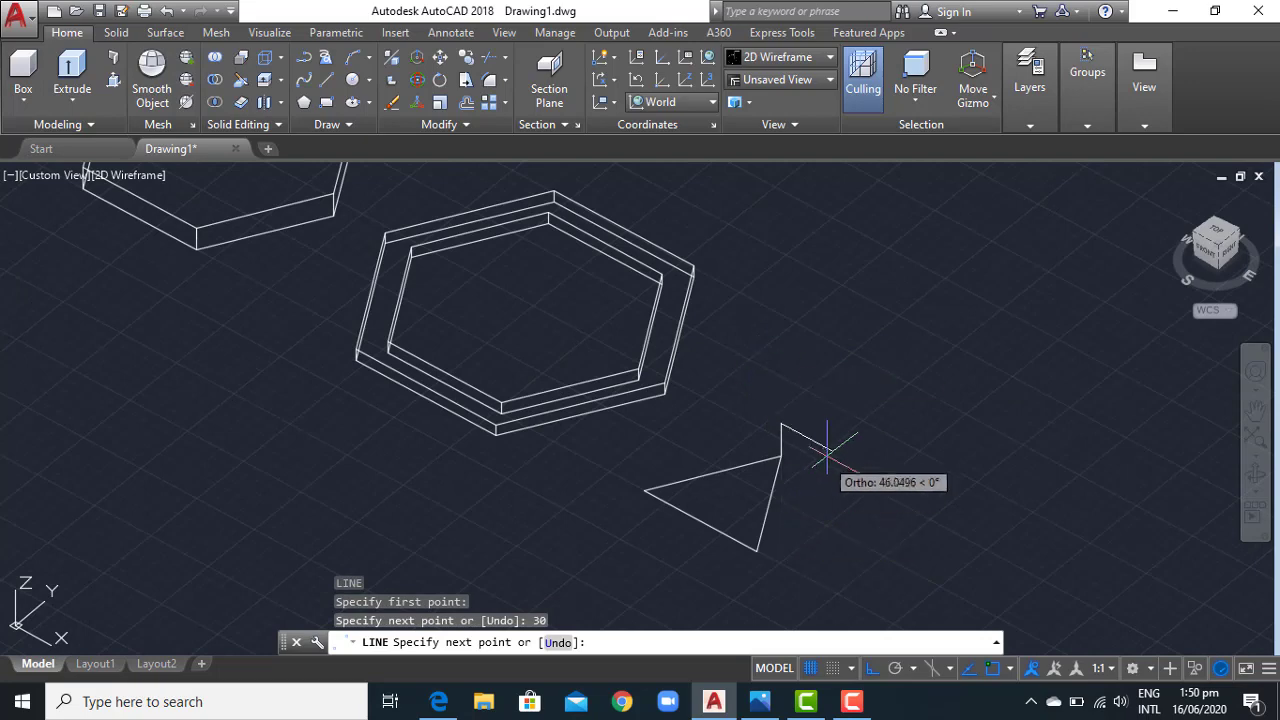
type("5")
key("Escape")
mouse_move(927, 441)
middle_mouse_down("shift")
mouse_move(866, 406)
mouse_move(837, 437)
middle_mouse_up("shift")
type("pl")
key("Return")
left_click(709, 366)
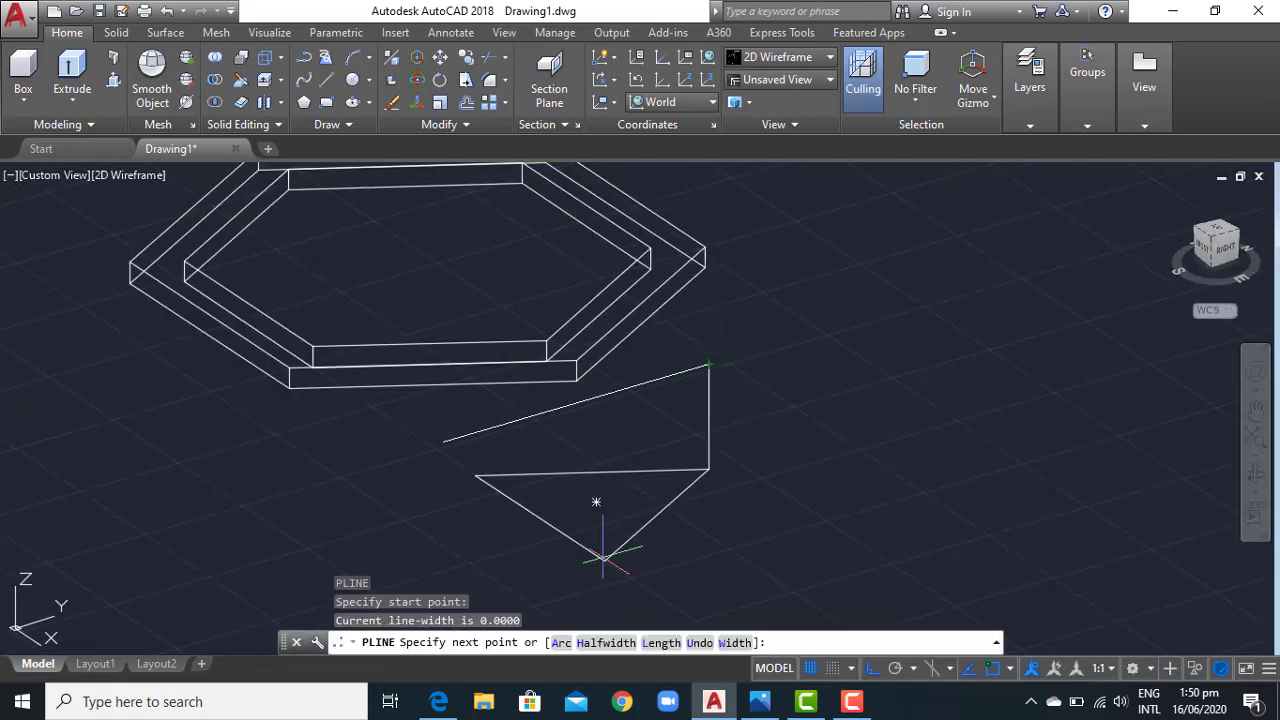
key("Escape")
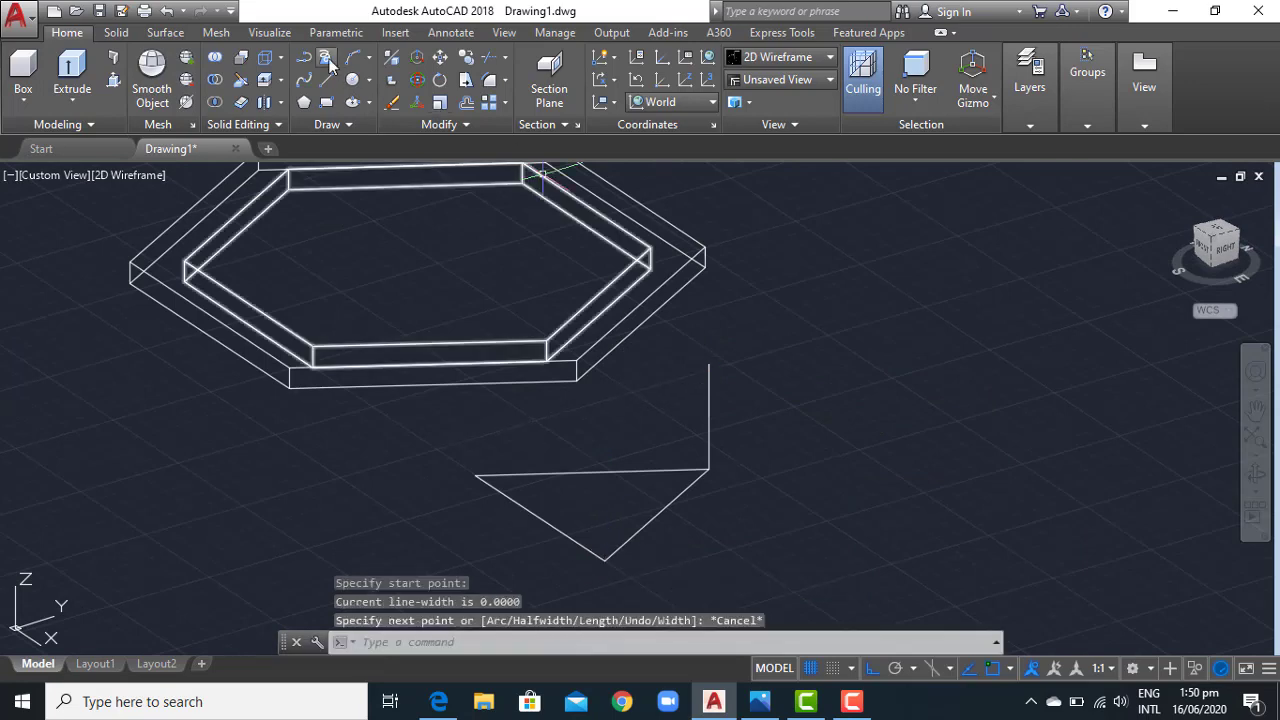
Draw a closed 3D polyline triangle from the vertical line's top to the bottom corner.
left_click(326, 57)
left_click(709, 366)
left_click(605, 557)
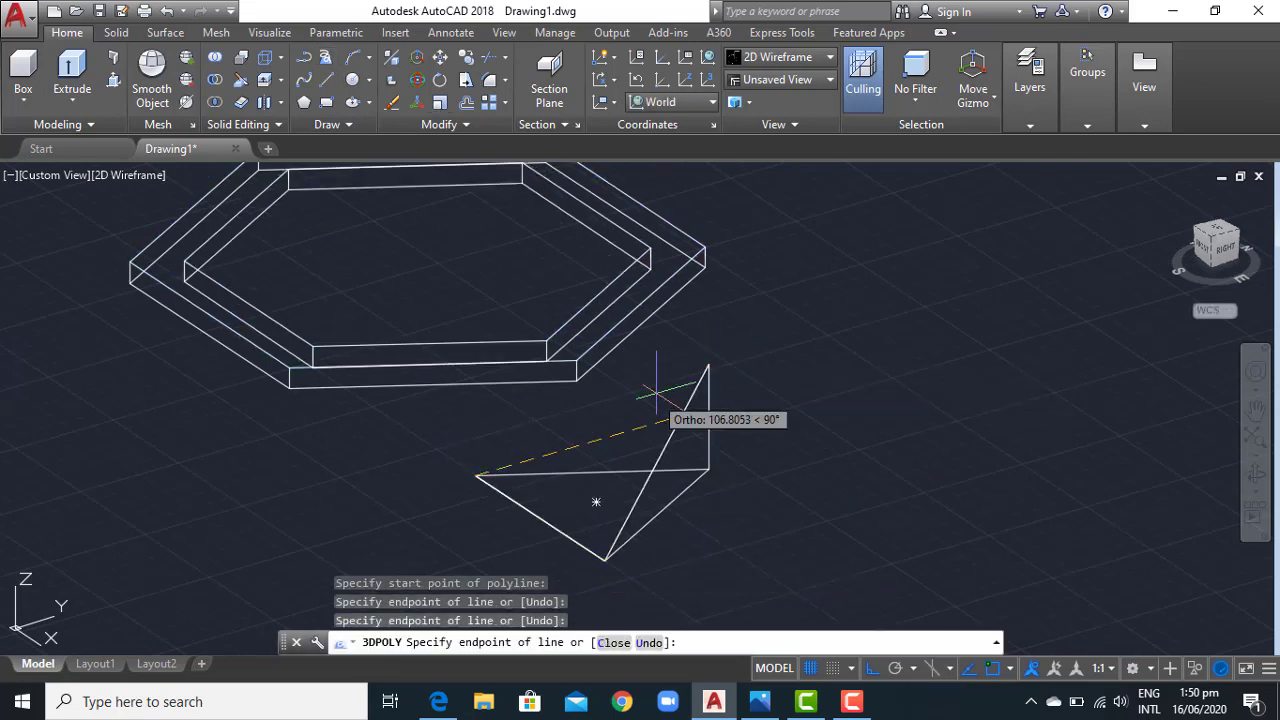
left_click(709, 364)
key("Return")
Extrude the triangle 10 units high, after undoing a first 5-unit extrusion.
key("x")
key("t")
key("Return")
left_click(708, 410)
key("Return")
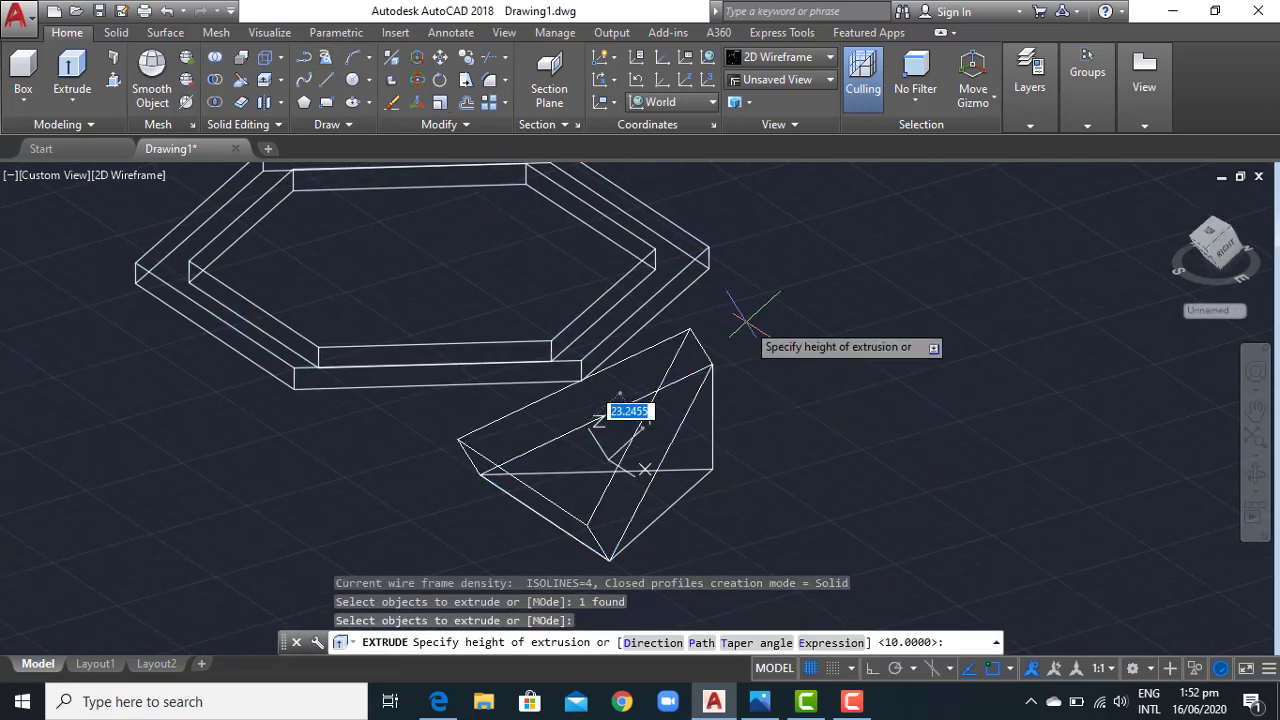
type("5")
key("Return")
key("ctrl+z")
key("Return")
left_click(712, 412)
key("Return")
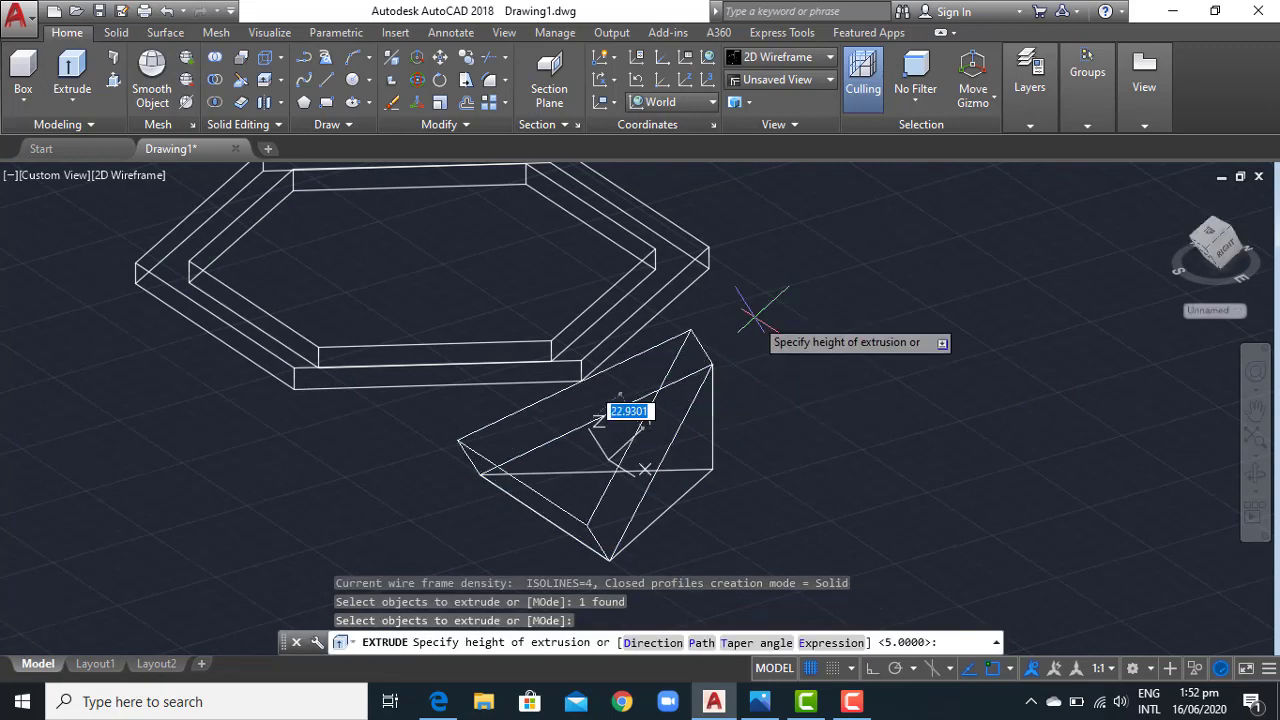
type("10")
key("Return")
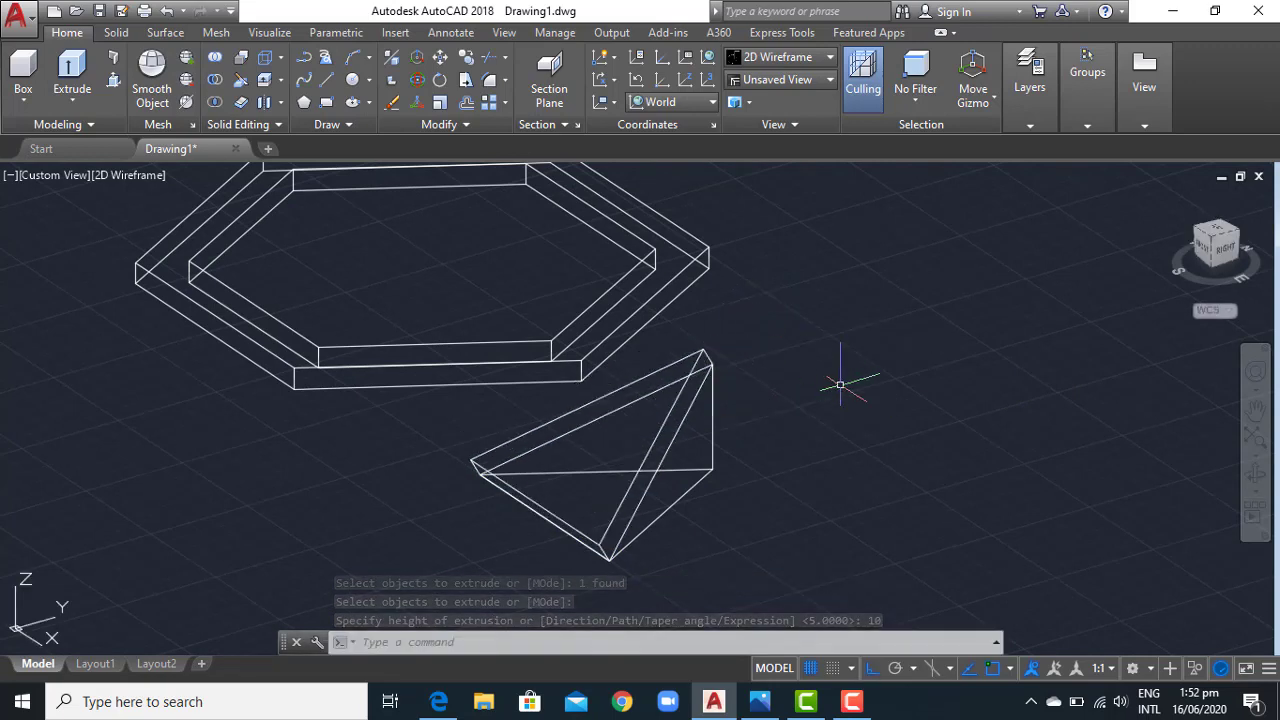
scroll(740, 410, "down", 2)
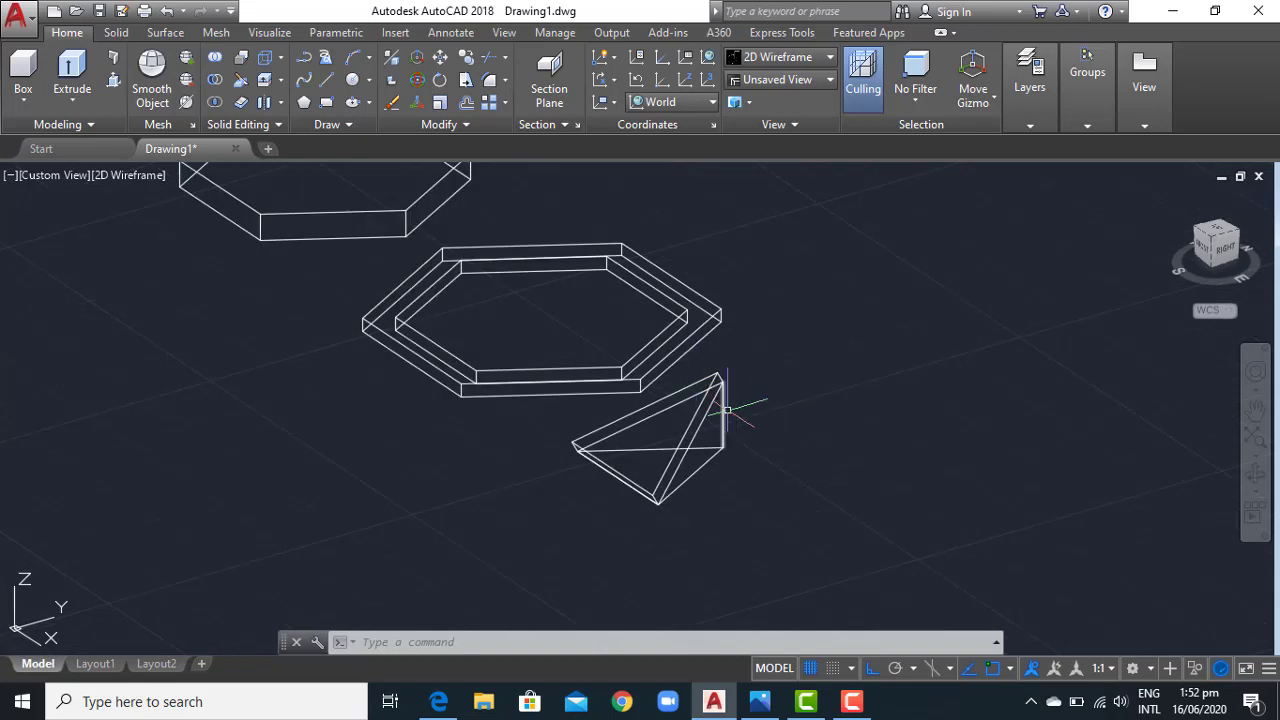
Abandon a move of the triangular solid and switch to Top view.
type("m")
key("Return")
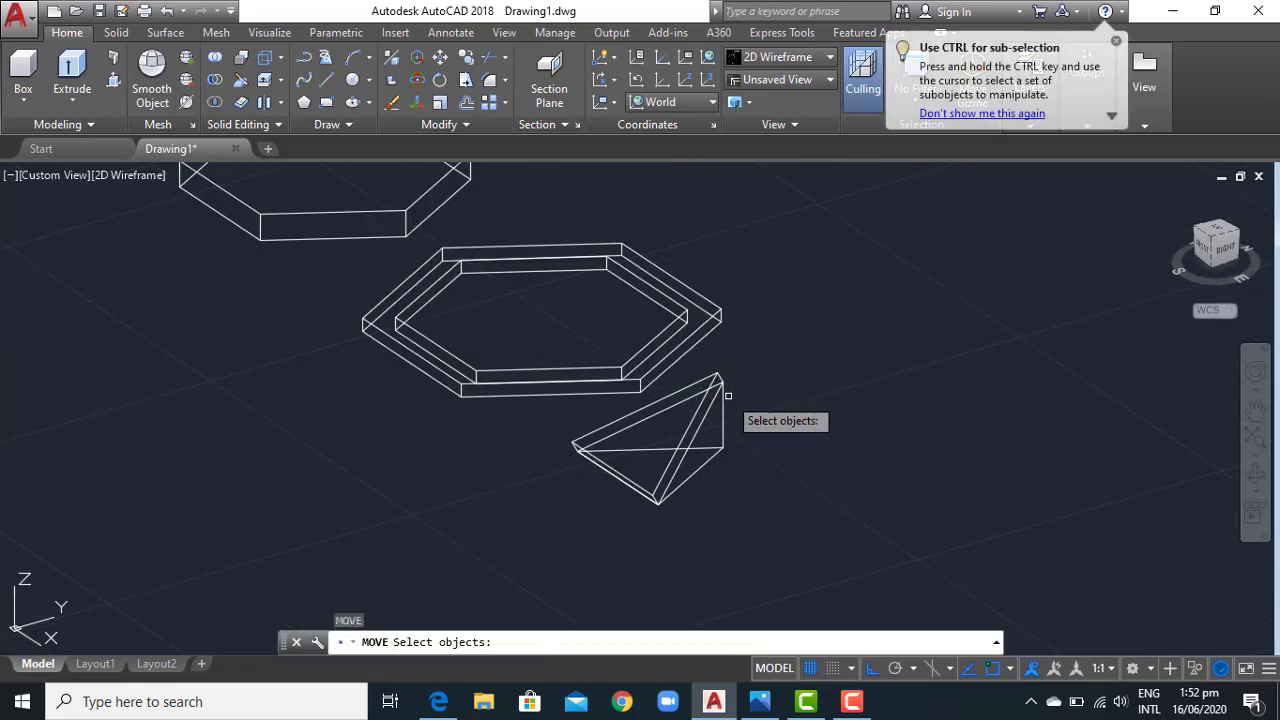
left_click(712, 404)
scroll(737, 368, "up", 3)
key("Return")
left_click(737, 370)
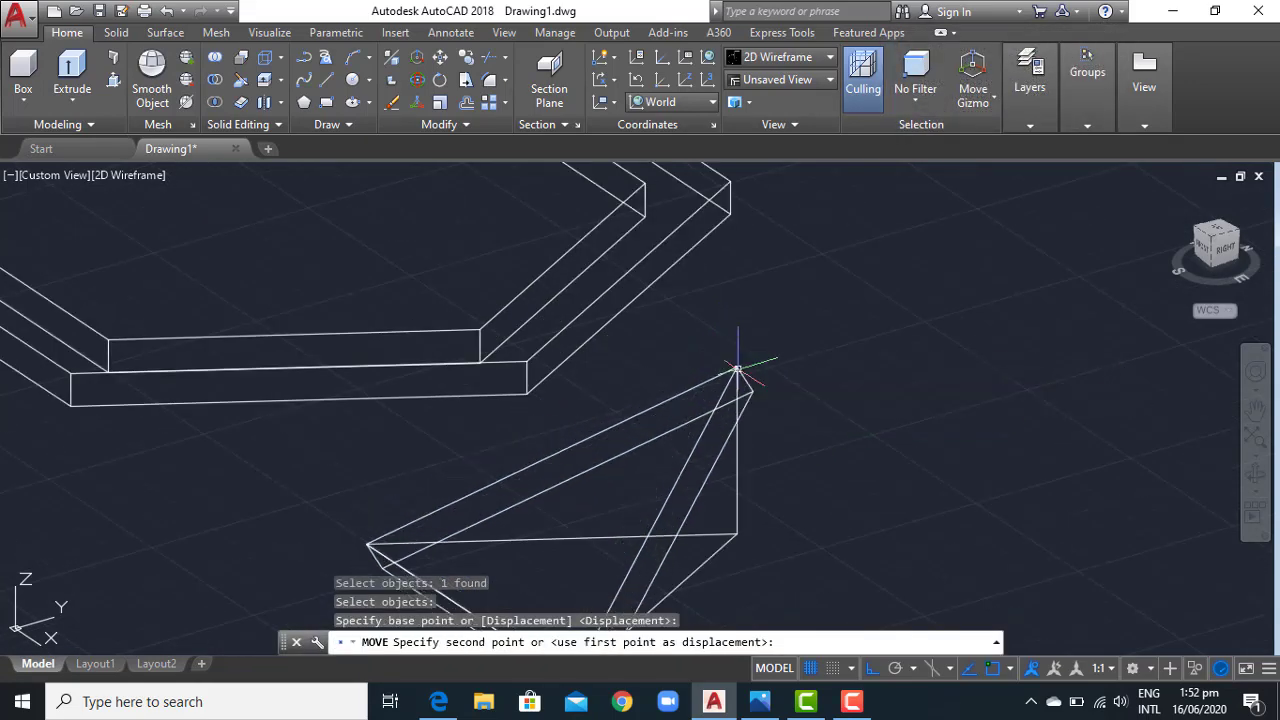
key("Escape")
middle_click_drag(737, 370, 843, 571, "shift")
left_click(1216, 235)
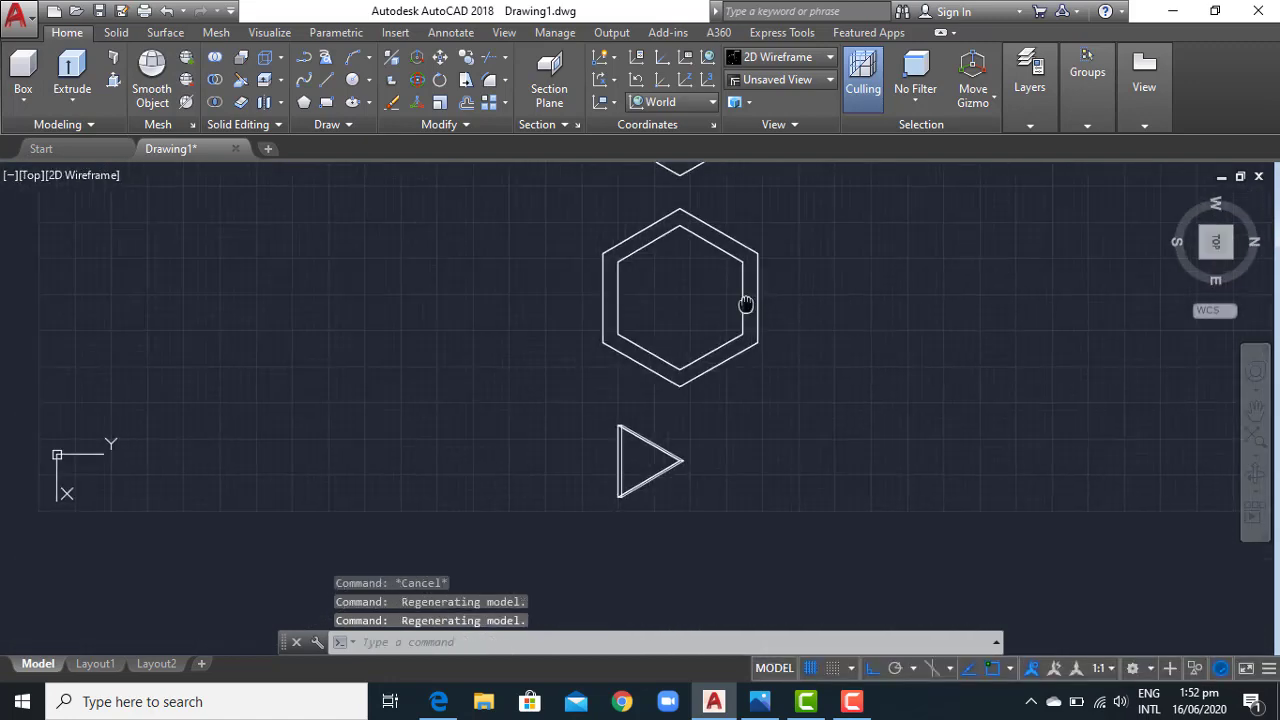
scroll(731, 399, "up", 5)
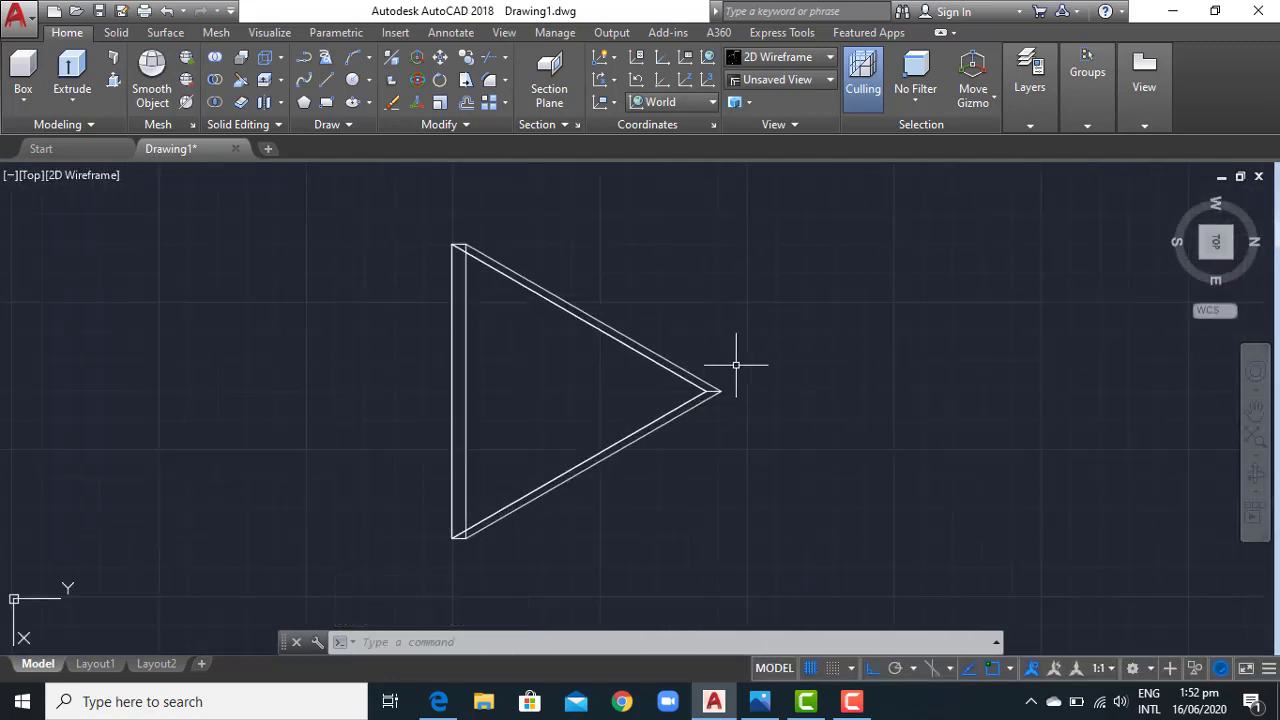
Slice the triangular solid corner to corner, keep both sides, and erase the thin top strip.
type("sl")
key("Return")
left_click_drag(500, 320, 600, 463)
left_click_drag(430, 230, 760, 560)
key("Return")
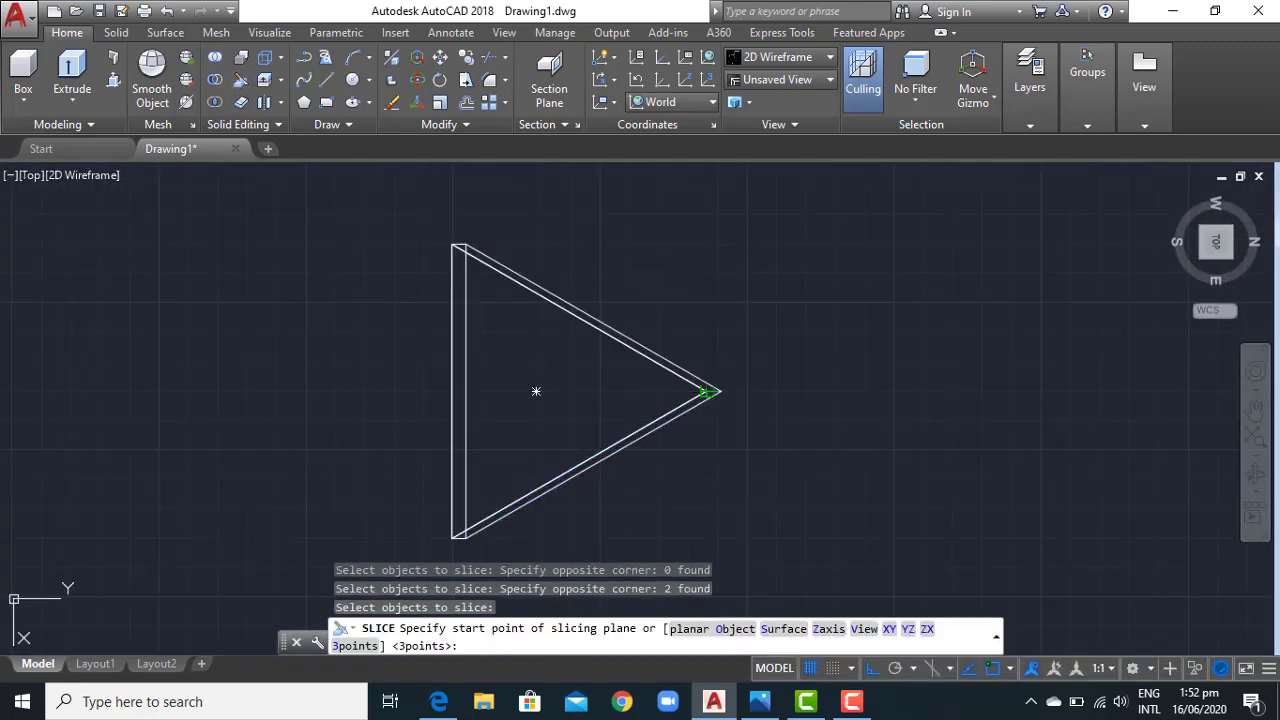
left_click(708, 391)
left_click(457, 245)
key("Return")
left_click(620, 338)
type("e")
key("Return")
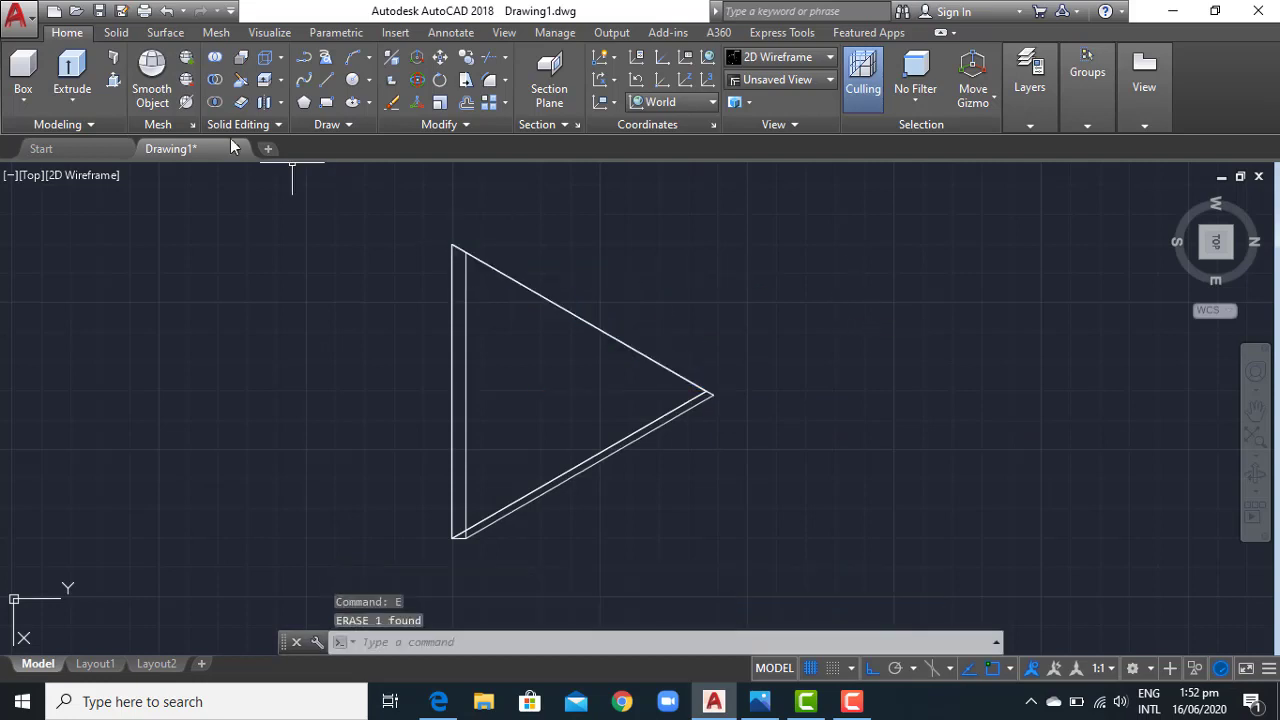
Slice the triangle again to its tip and erase the thin bottom strip, leaving the wedge.
left_click(241, 79)
left_click(705, 398)
key("Return")
left_click(536, 391)
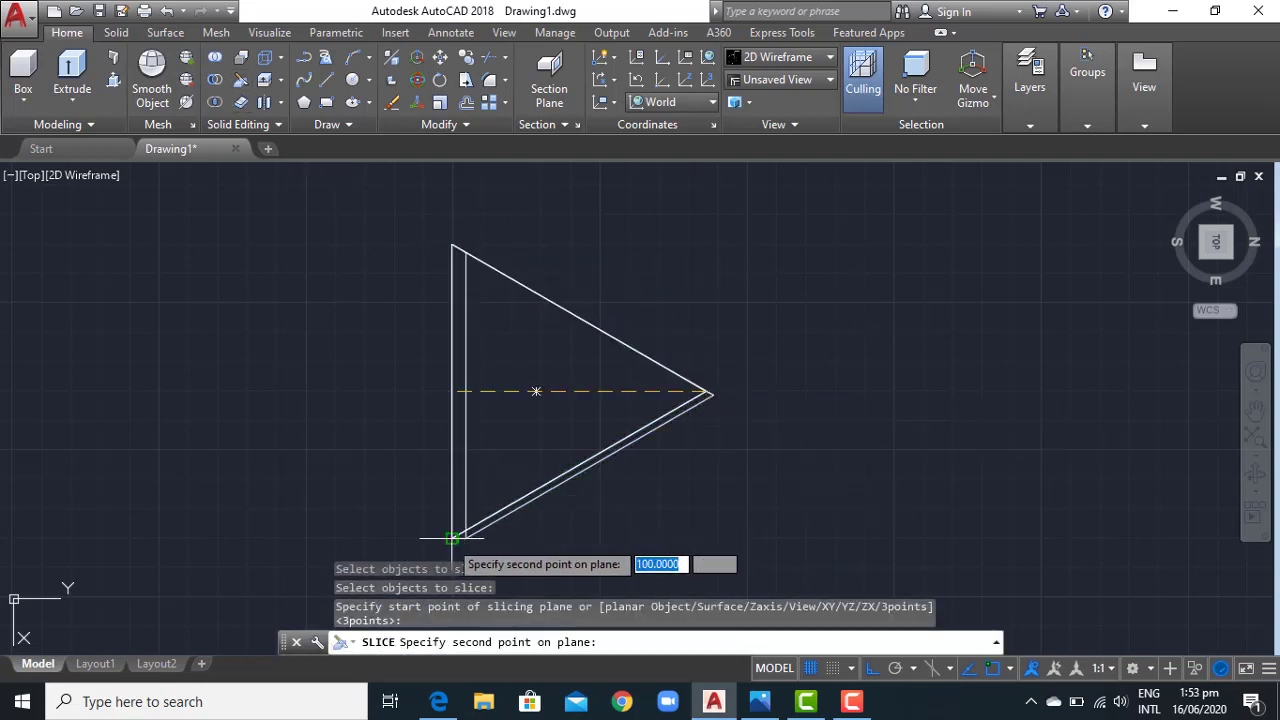
left_click(452, 538)
key("Return")
left_click(629, 443)
type("e")
key("Return")
middle_click_drag(837, 443, 663, 319, "shift")
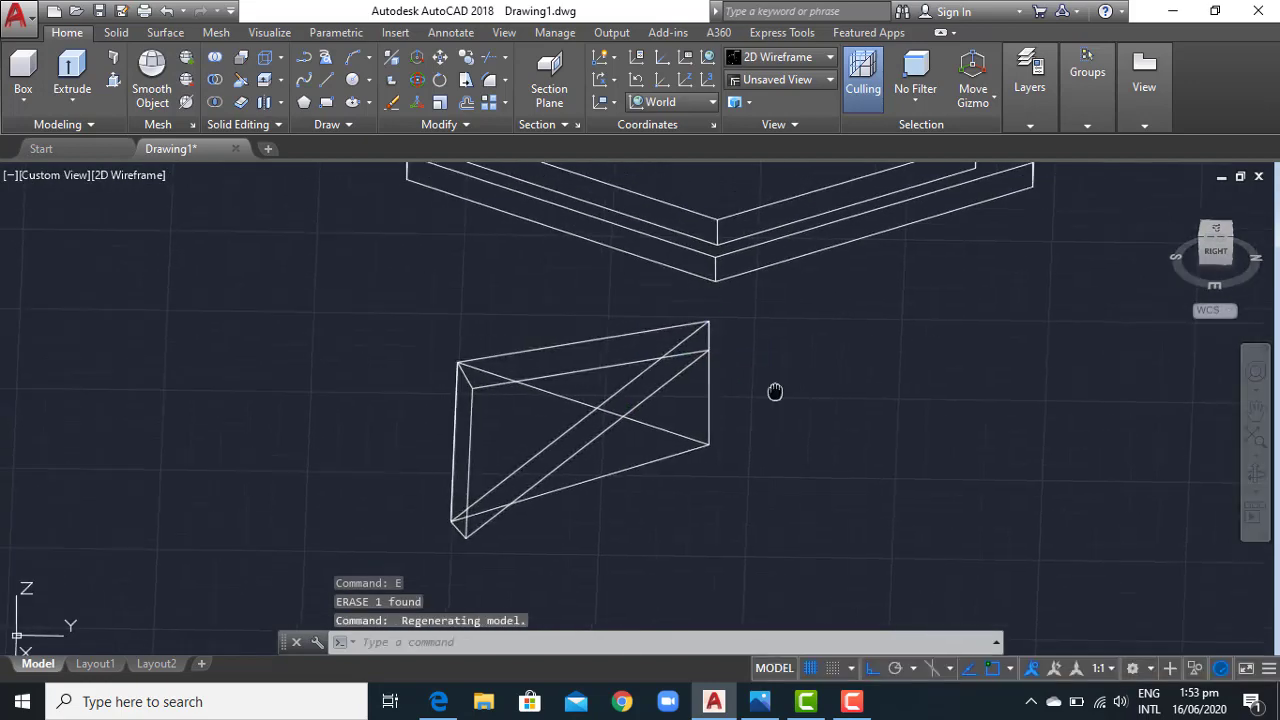
Pan the ring frame into view after abandoning a first wedge move.
type("m")
key("Return")
left_click_drag(680, 443, 560, 330)
key("Return")
left_click(708, 371)
middle_click_drag(708, 371, 574, 514)
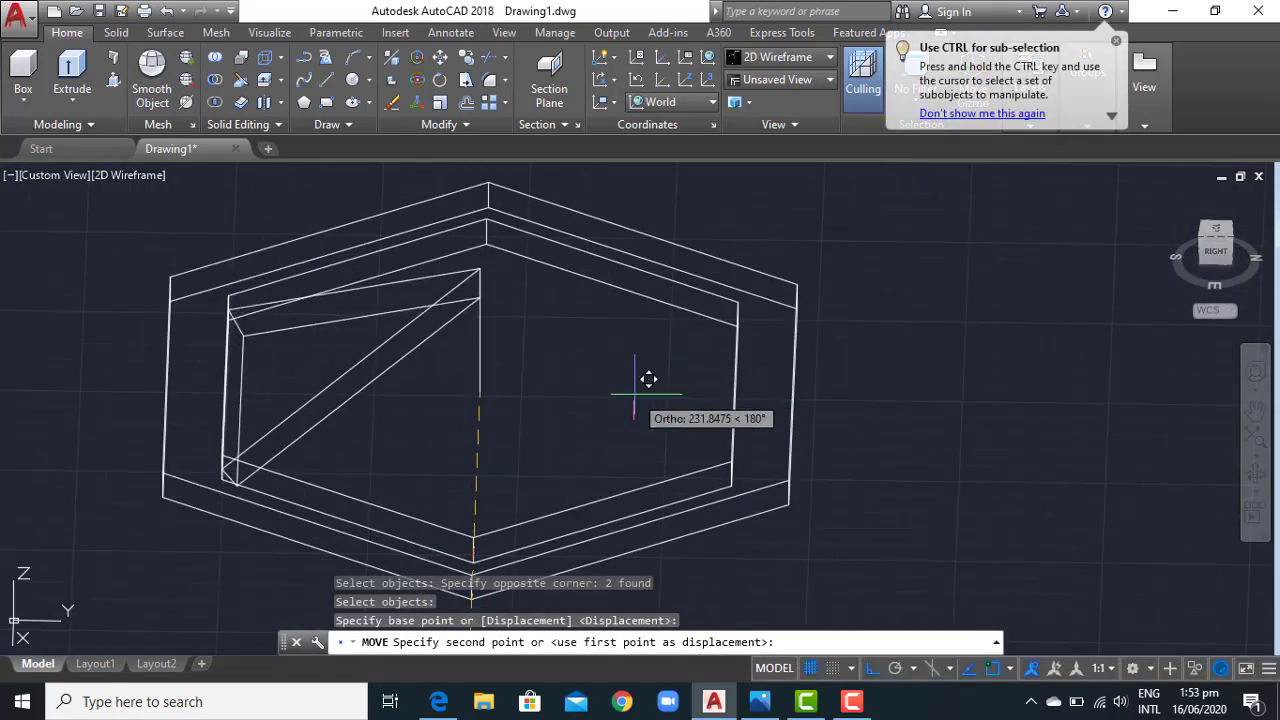
key("Escape")
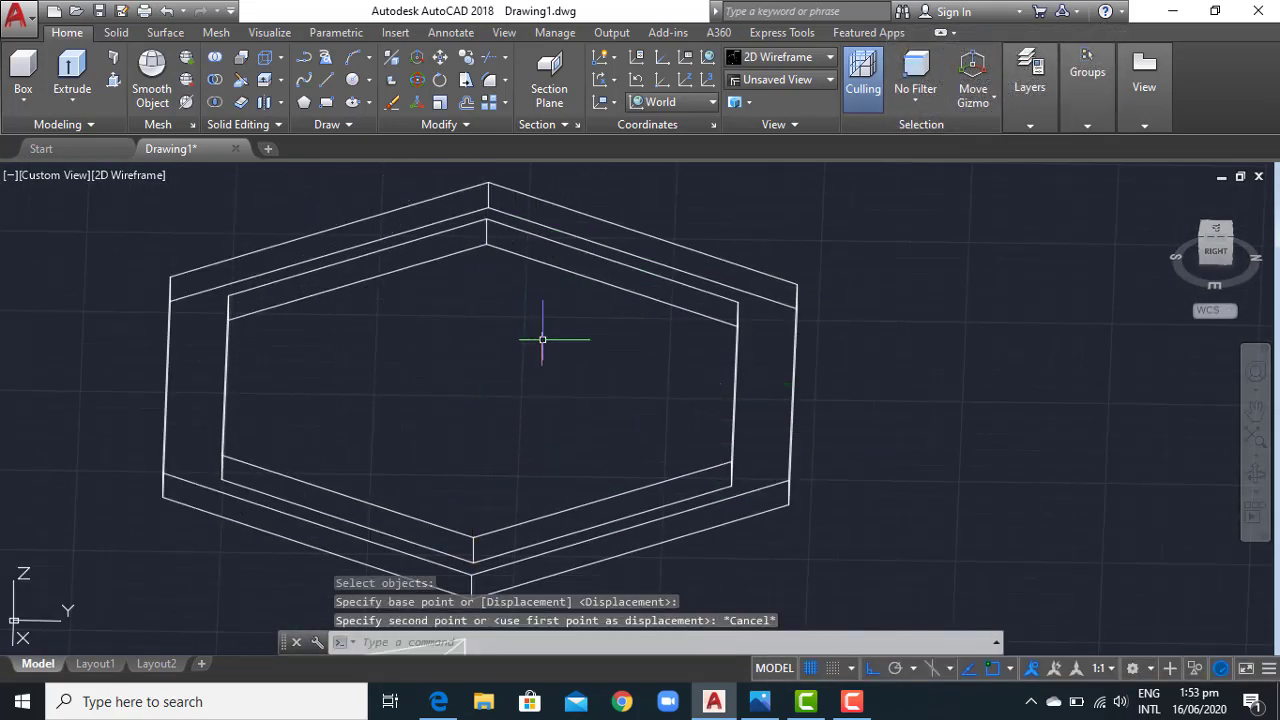
scroll(710, 400, "down", 4)
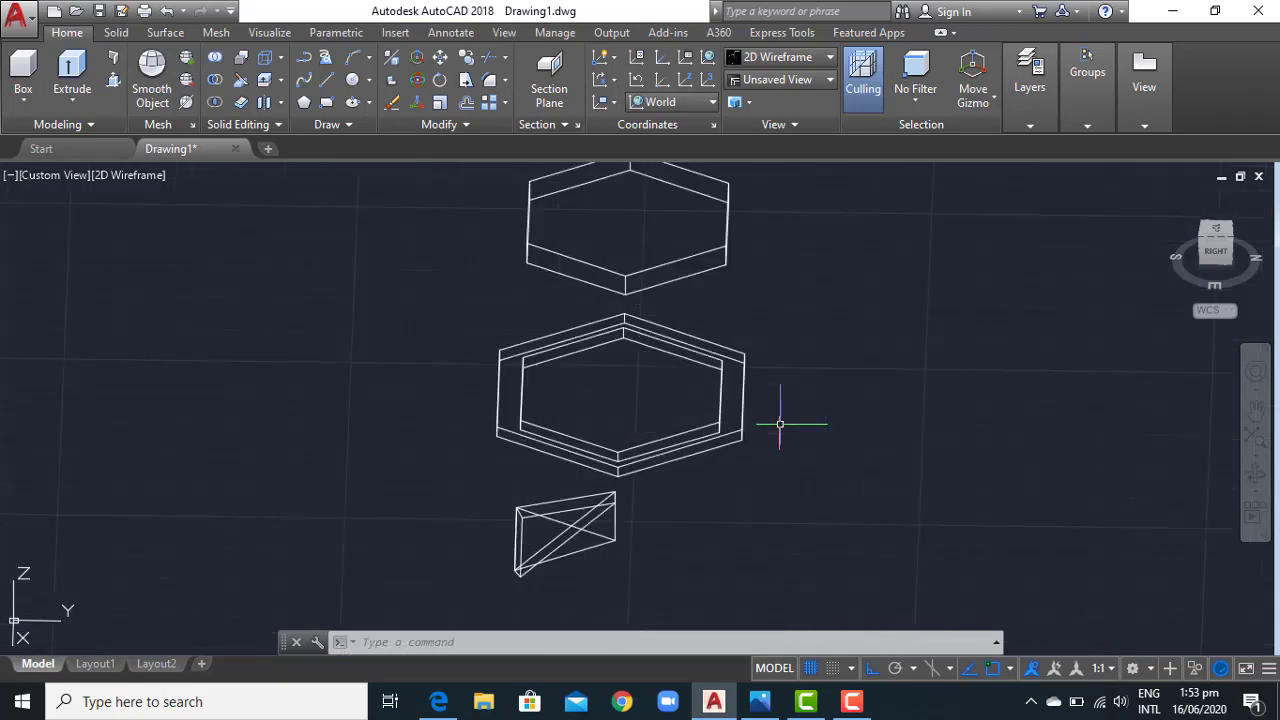
Move the wedge so its tip sits at the ring frame's centre.
type("m")
key("Return")
left_click(574, 511)
key("Return")
scroll(657, 509, "up", 2)
scroll(690, 420, "up", 2)
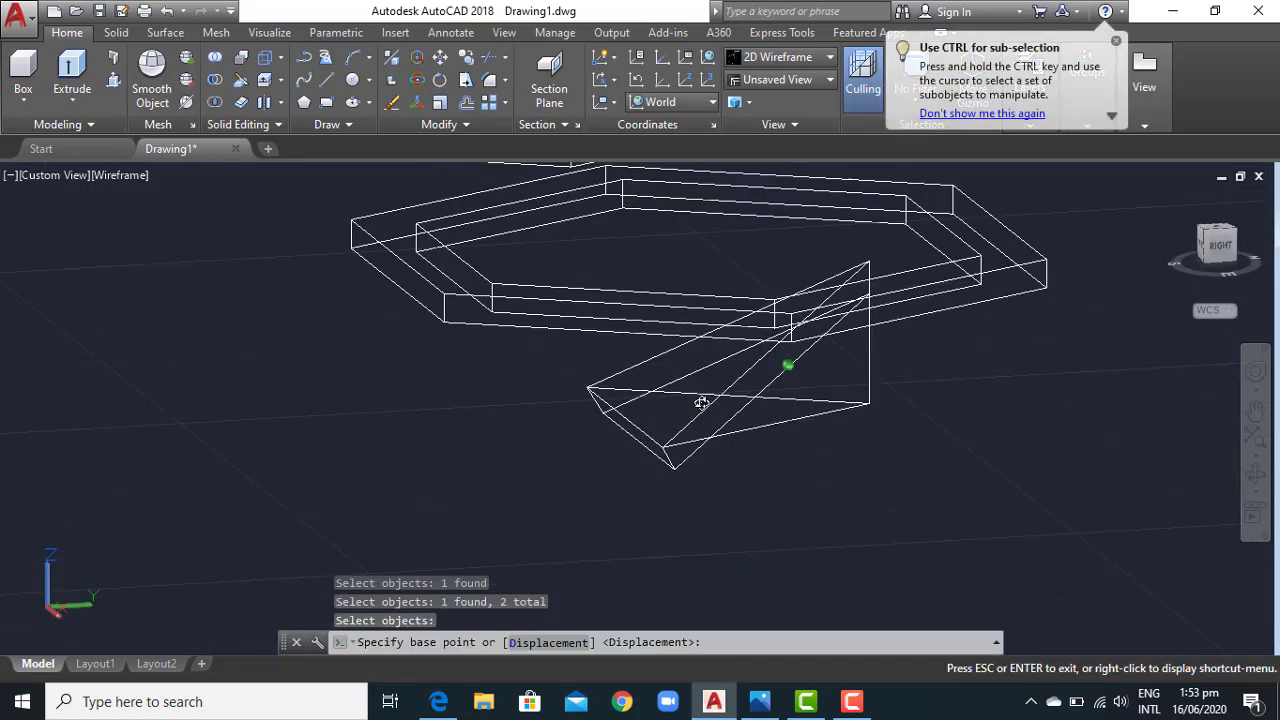
left_click(665, 435)
left_click(660, 440)
middle_click_drag(660, 440, 660, 380, "shift")
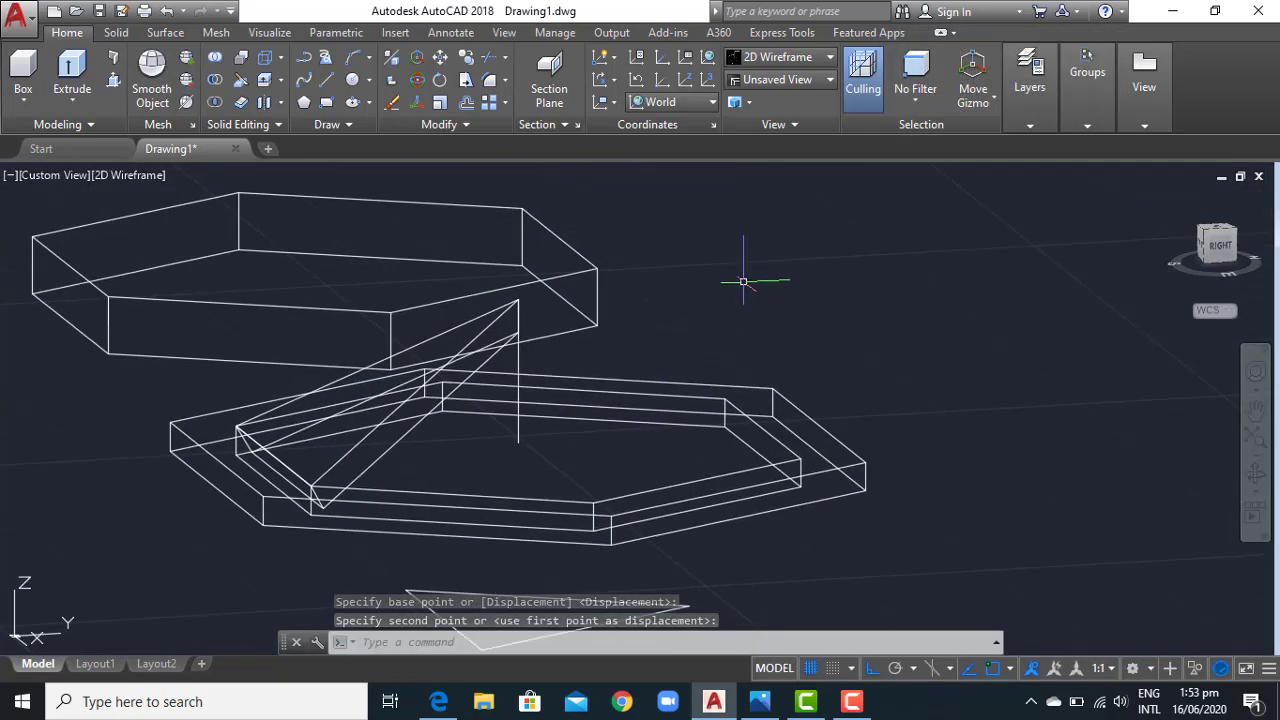
scroll(660, 380, "down", 4)
Polar-array the wedge into 6 copies around the hexagon's centre.
left_click(500, 102)
left_click(530, 208)
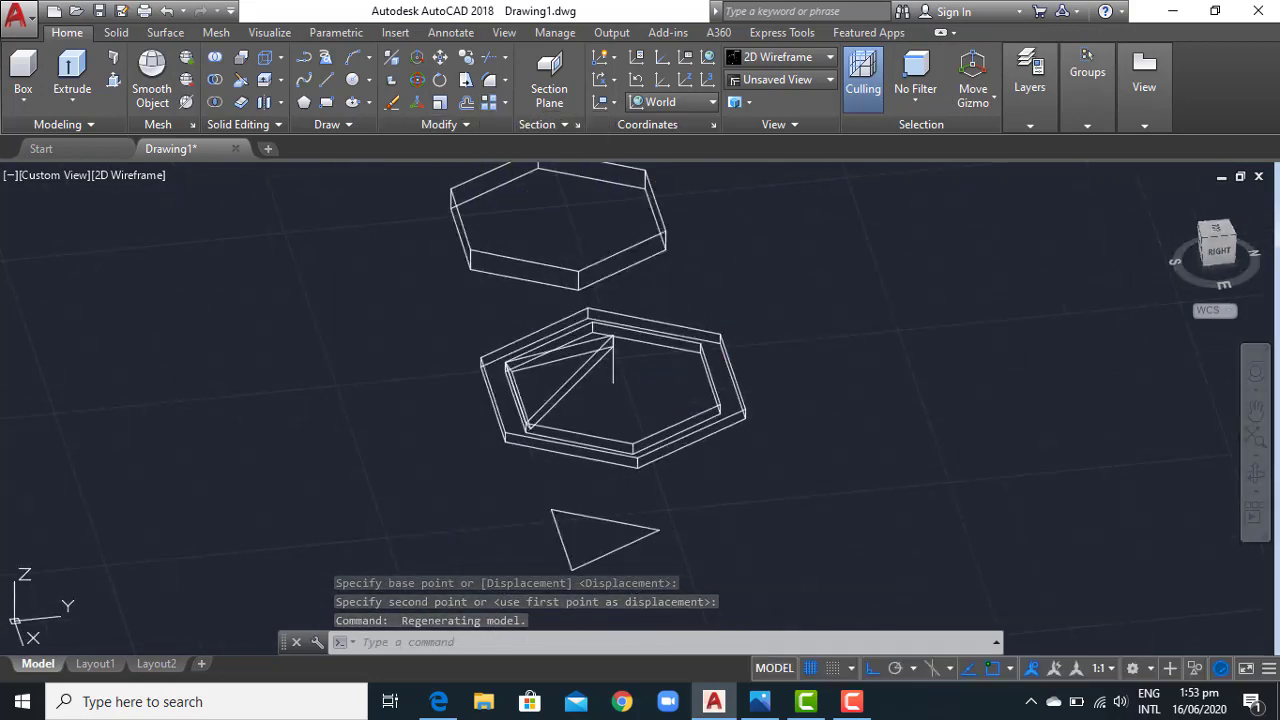
left_click(605, 520)
key("Return")
left_click(612, 378)
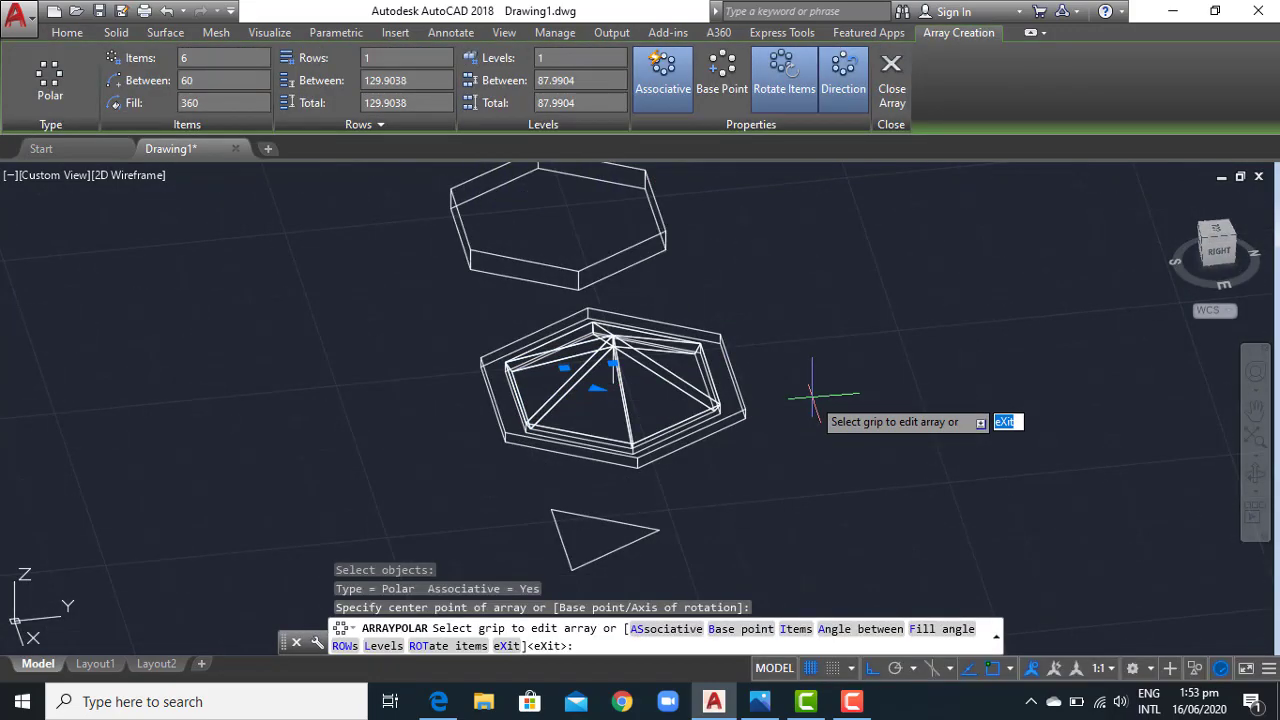
key("Return")
mouse_move(812, 395)
middle_mouse_down("shift")
mouse_move(797, 409)
mouse_move(840, 369)
mouse_move(903, 346)
middle_mouse_up("shift")
scroll(761, 346, "up", 3)
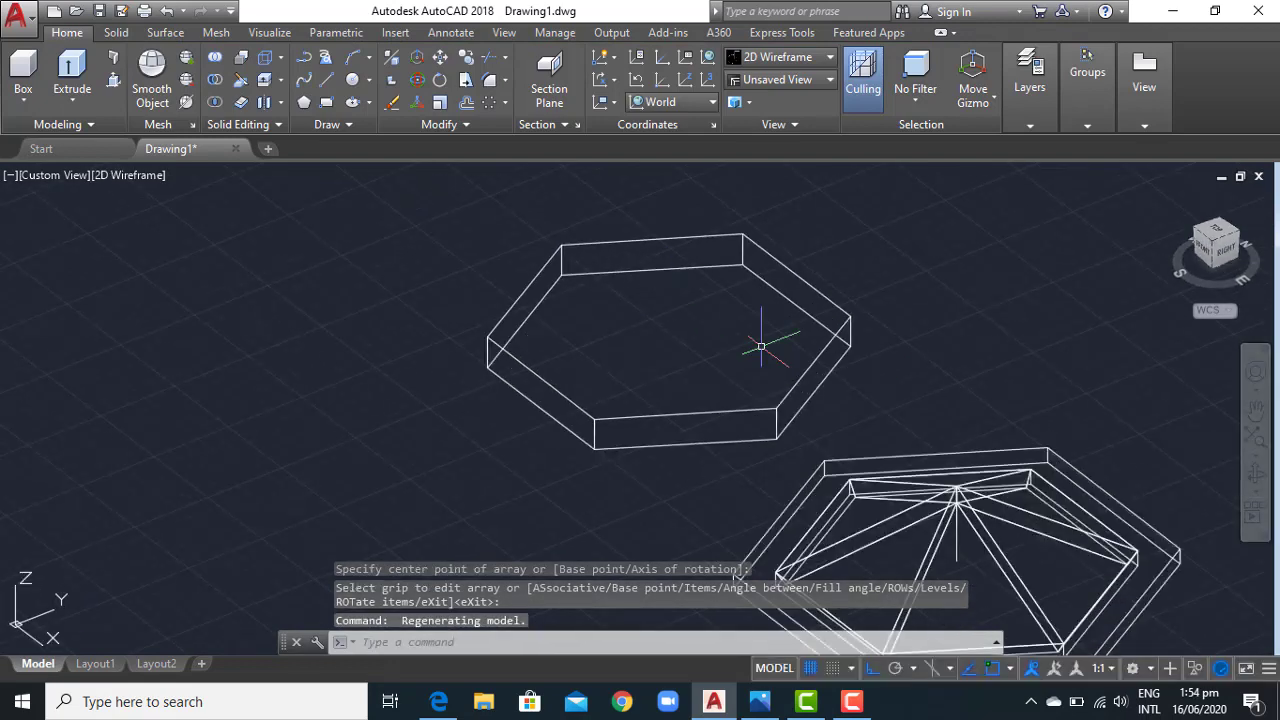
scroll(761, 346, "up", 3)
Draw a small column circle near a corner of the slab.
scroll(780, 420, "up", 3)
type("c")
key("Return")
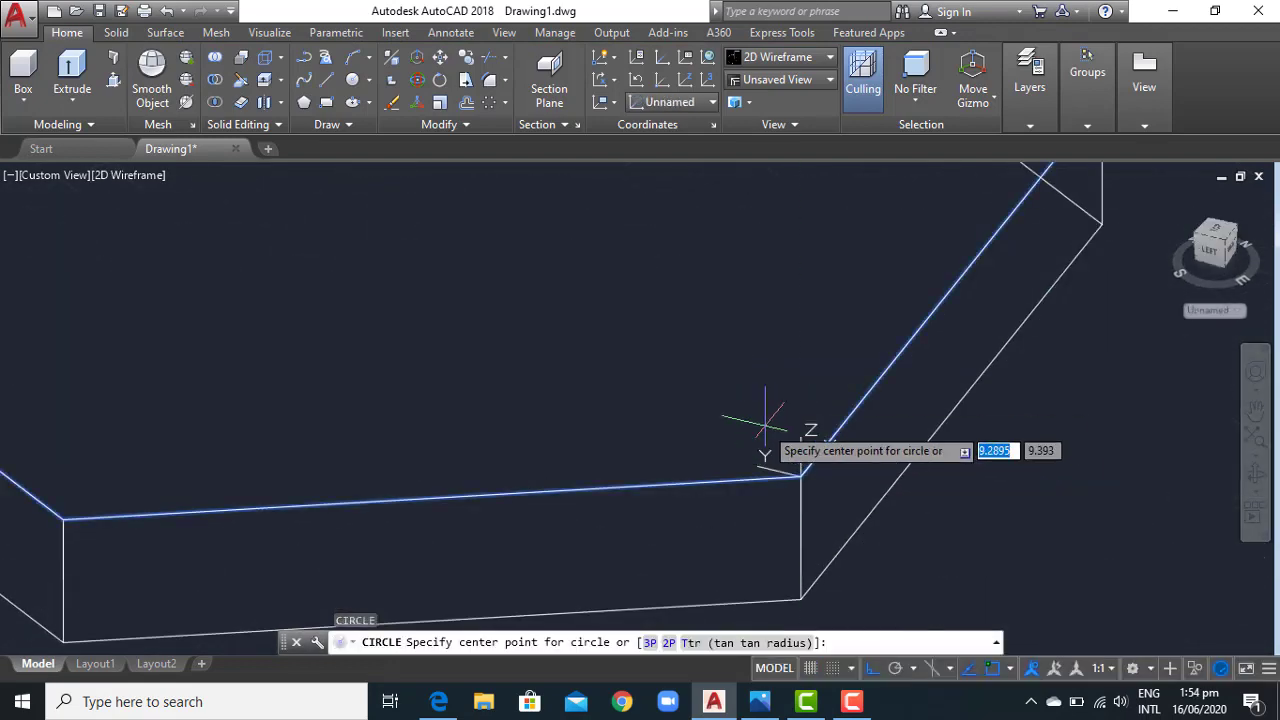
left_click(765, 425)
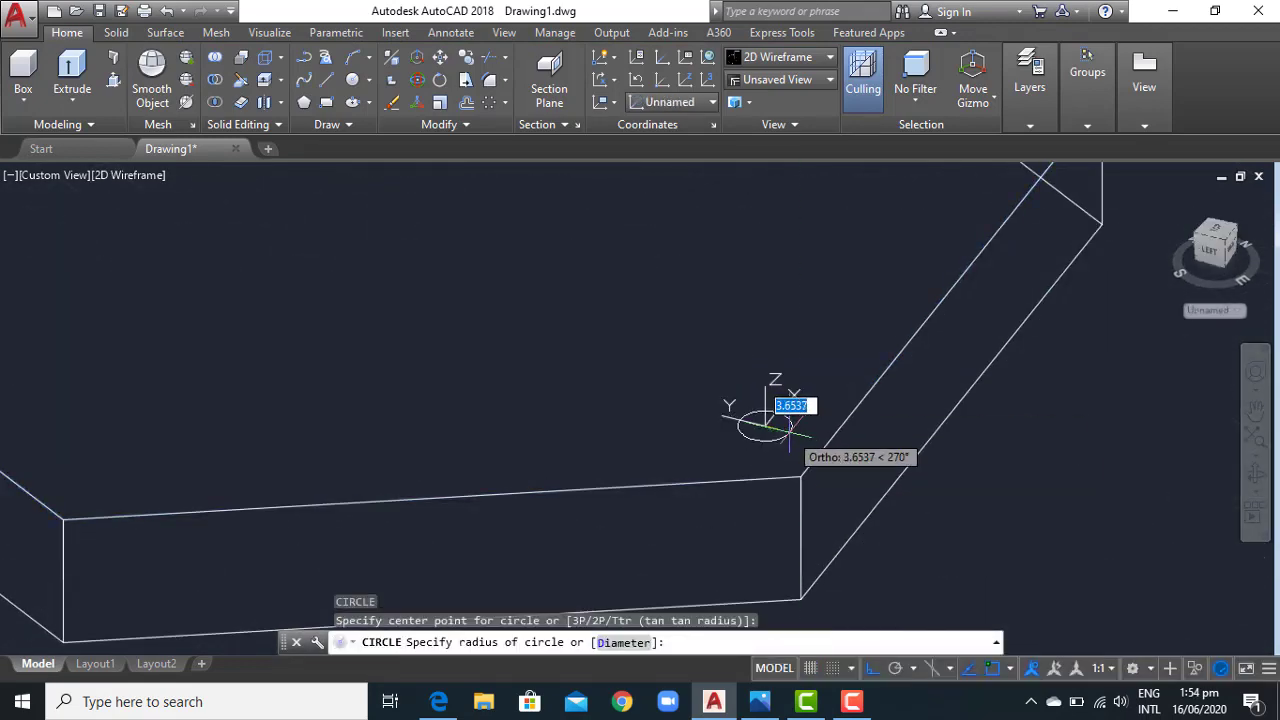
left_click(792, 425)
scroll(1032, 432, "down", 4)
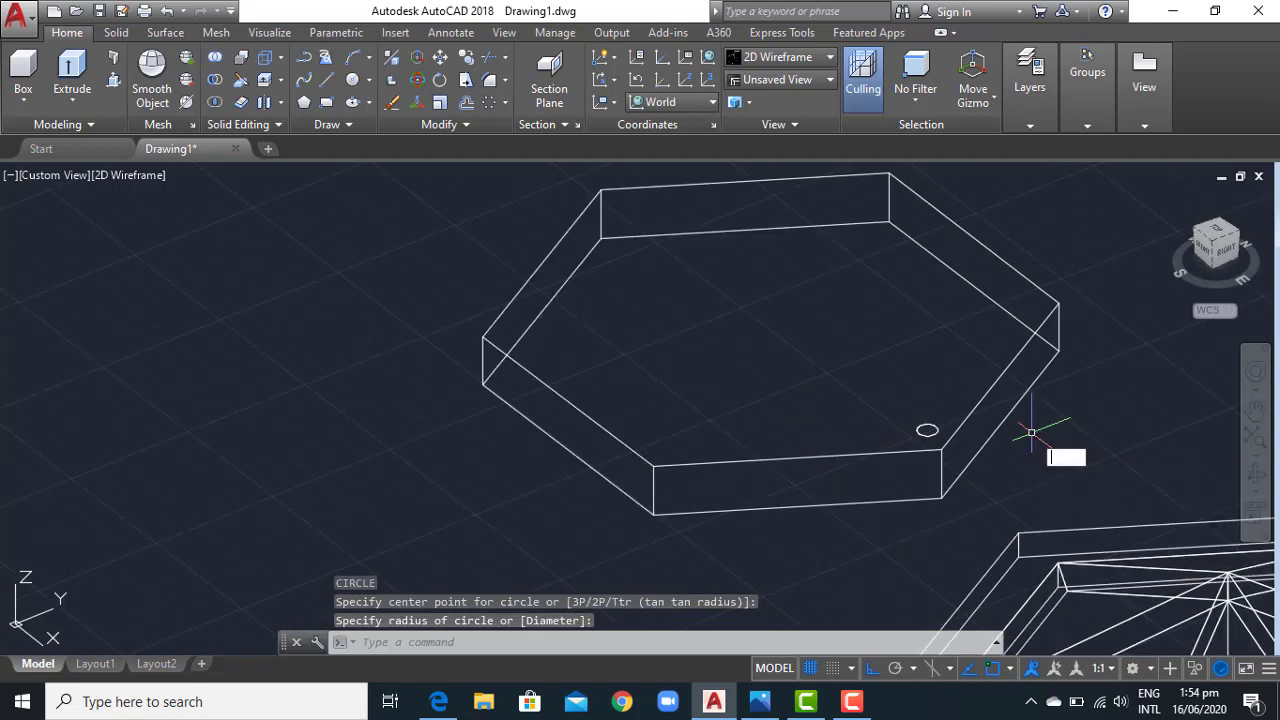
Copy the column circle using its centre as base point, viewing the slab from Top.
type("co")
key("Return")
left_click(926, 431)
key("Return")
scroll(926, 431, "up", 3)
left_click(928, 431)
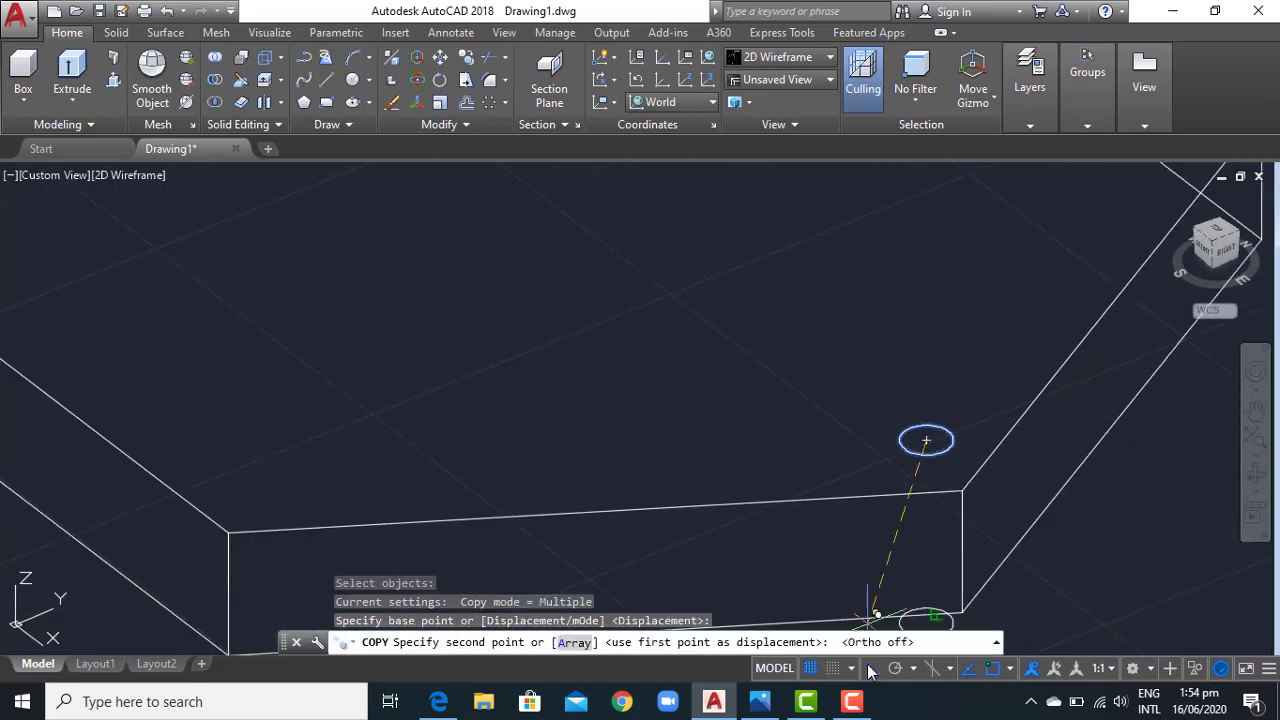
left_click(1214, 238)
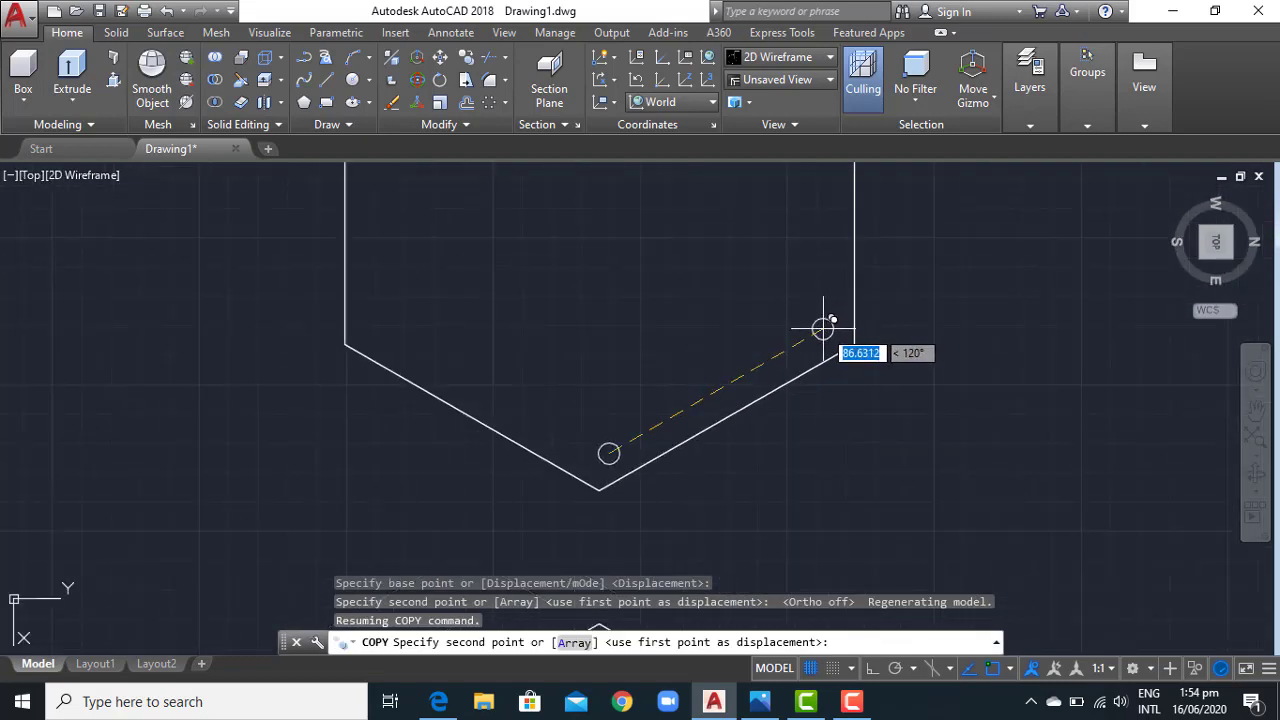
Place circle copies at the hexagon corners, including the top corner.
left_click(829, 327)
middle_click_drag(511, 233, 500, 486)
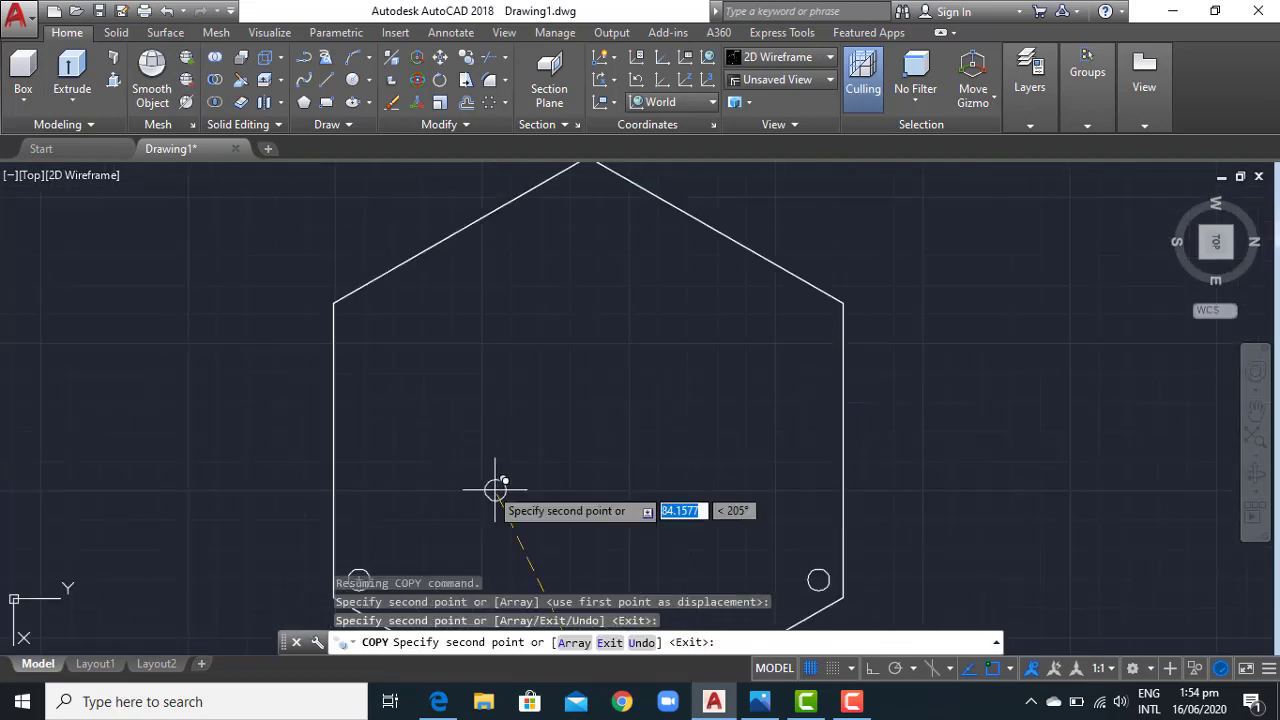
middle_click_drag(363, 572, 430, 503)
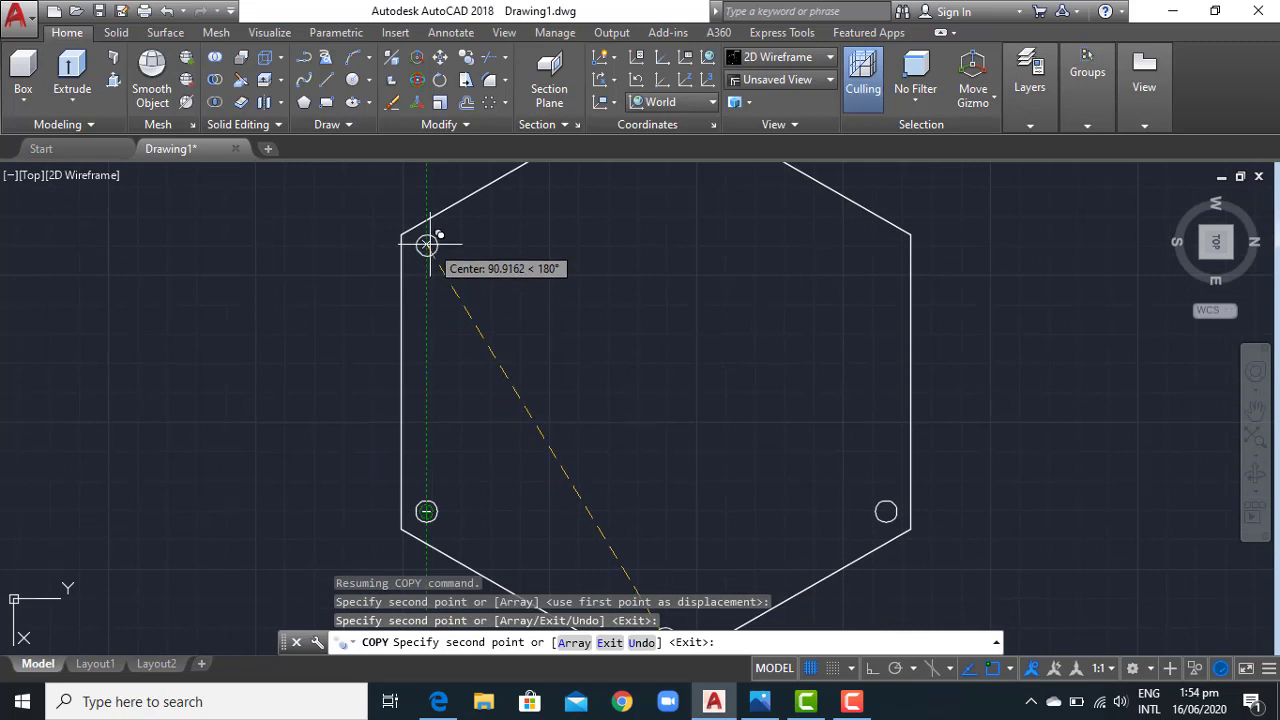
middle_click_drag(597, 224, 440, 396)
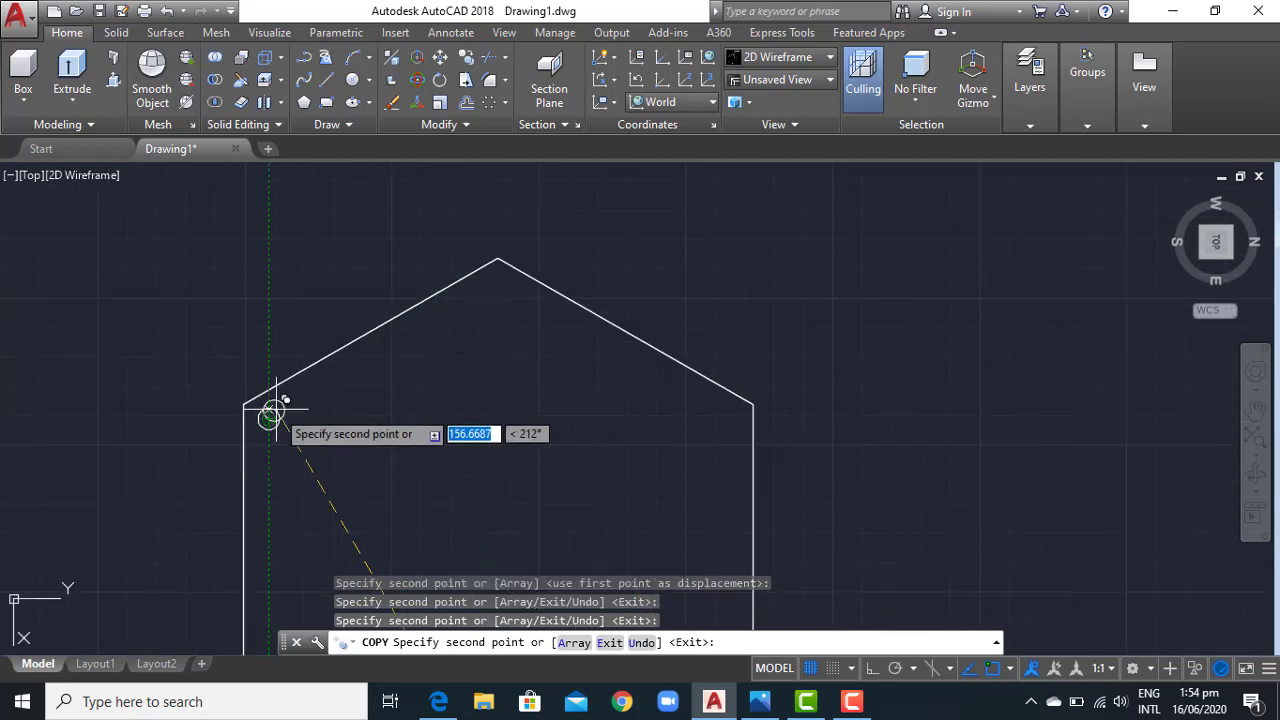
left_click(496, 289)
scroll(700, 430, "down", 2)
key("Escape")
Abandon a move of the bottom circle and orbit to a 3D view of the slab.
type("m")
key("Return")
left_click(621, 495)
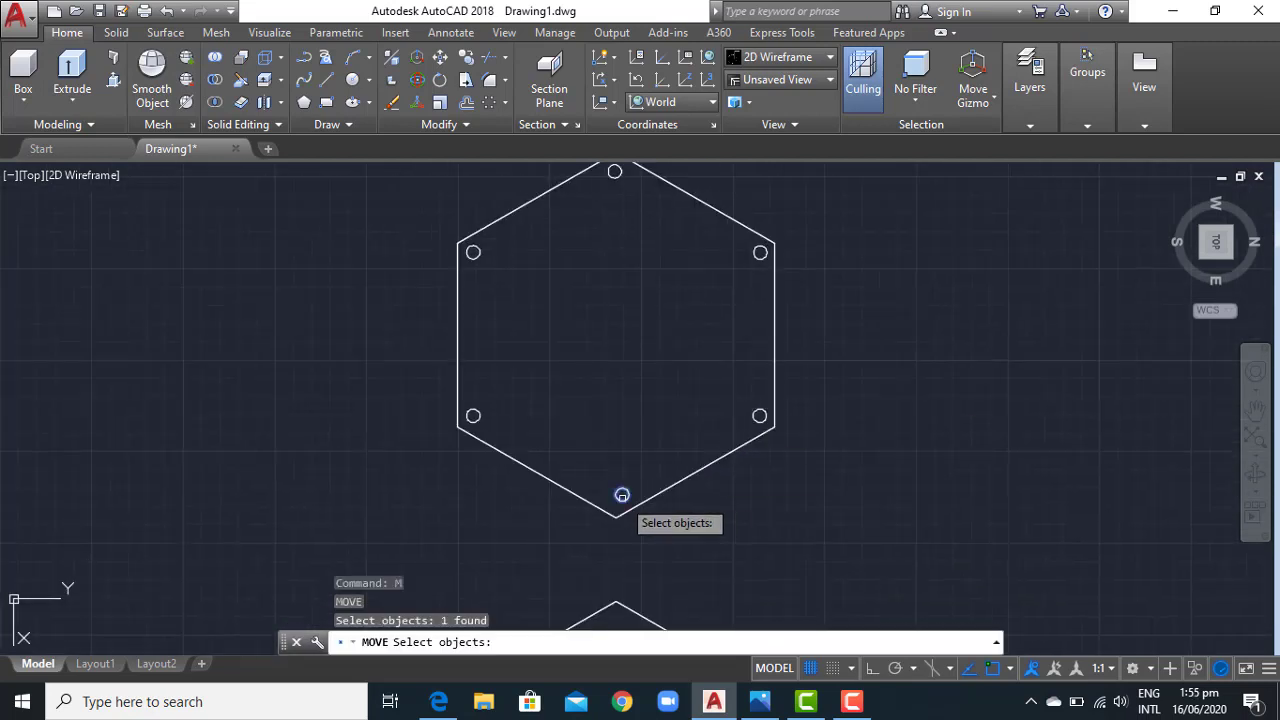
key("Return")
left_click(621, 495)
key("Escape")
mouse_move(608, 528)
middle_mouse_down("shift")
mouse_move(814, 463)
mouse_move(737, 300)
mouse_move(640, 288)
middle_mouse_up("shift")
Lift the corner circles 28 units, then undo the result.
type("m")
key("Return")
left_click(773, 373)
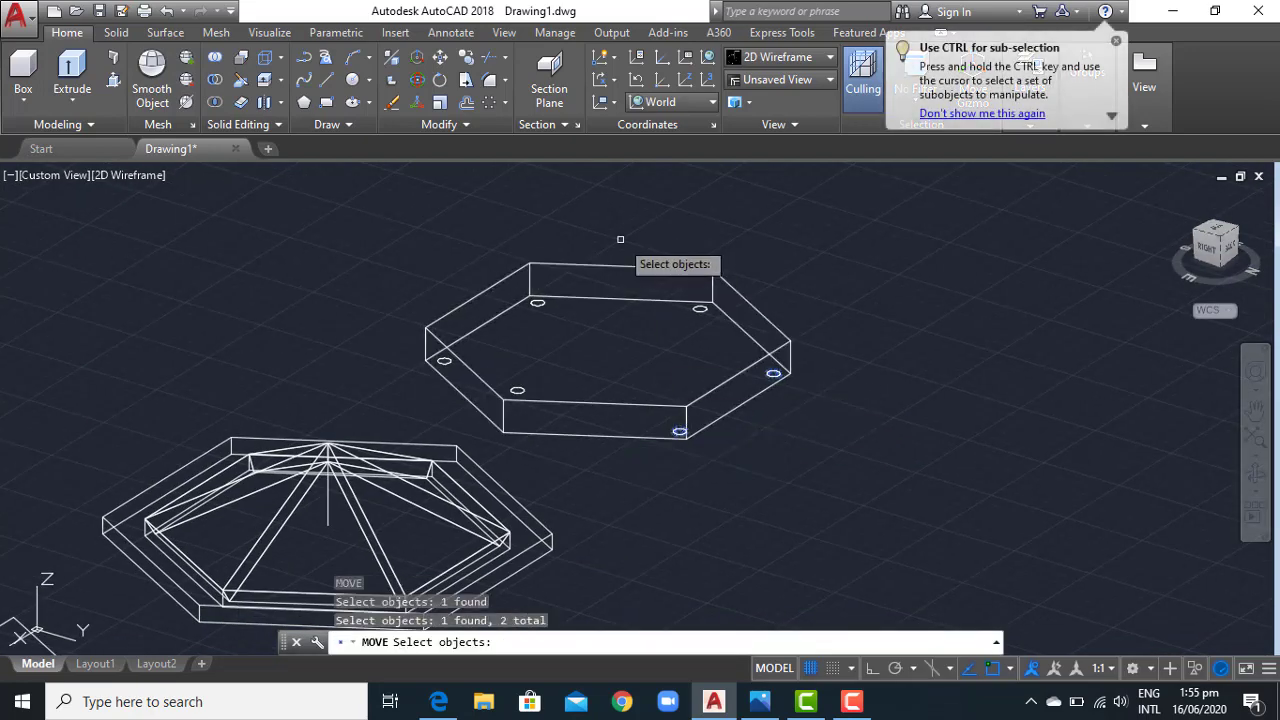
left_click(368, 270)
left_click(630, 372)
key("Return")
left_click(940, 485)
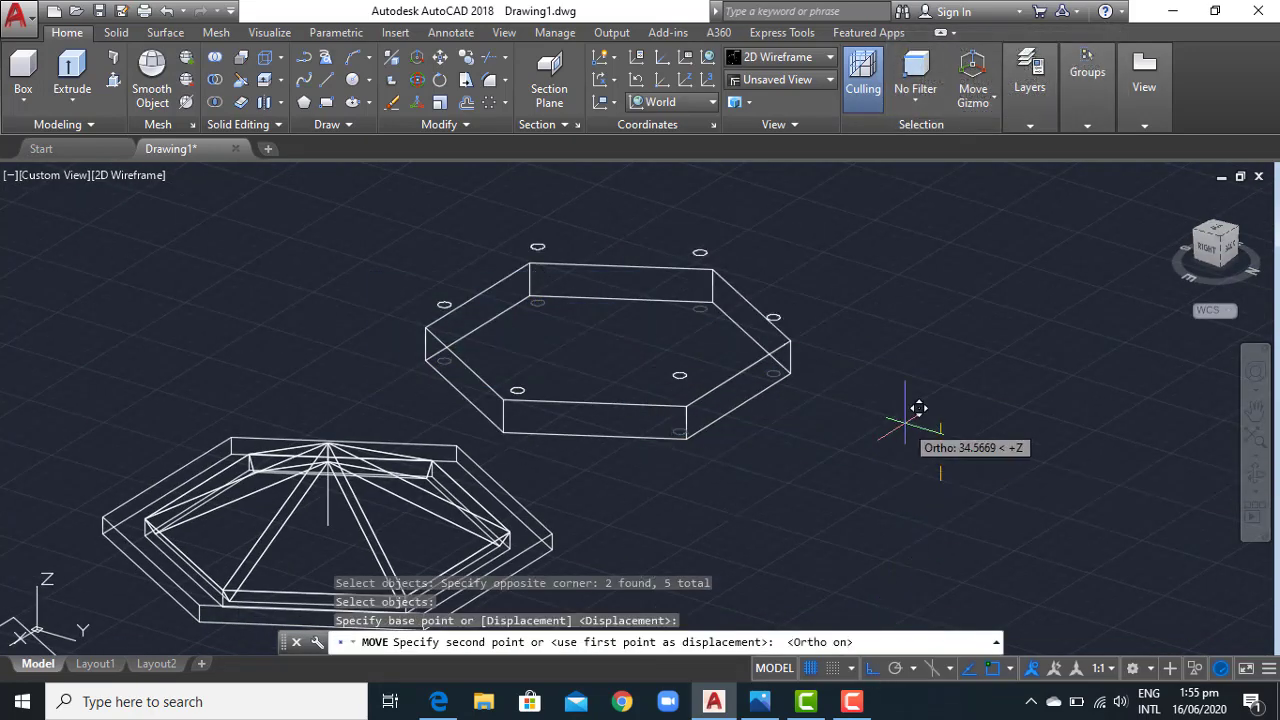
type("28")
key("Return")
middle_click_drag(903, 423, 829, 394, "shift")
key("ctrl+z")
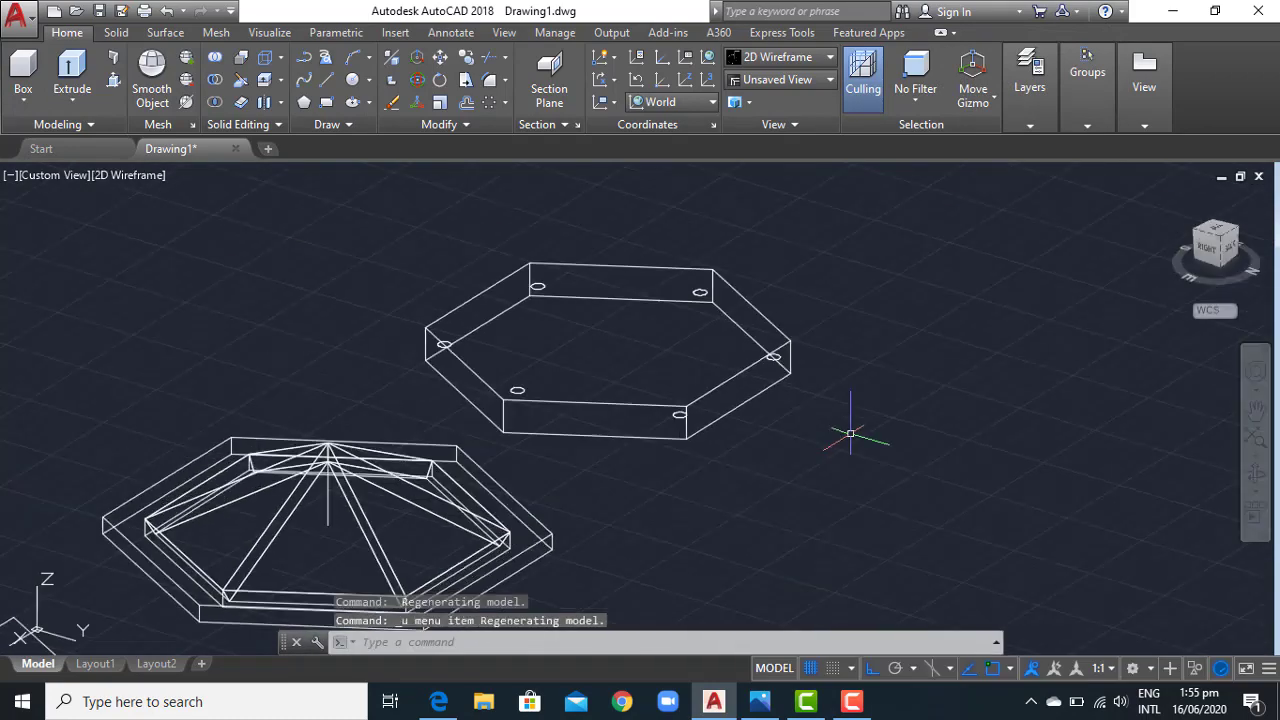
Move the corner circles up 20 units with Ortho on onto the slab's top face.
type("m")
key("Return")
left_click(892, 228)
left_click(612, 406)
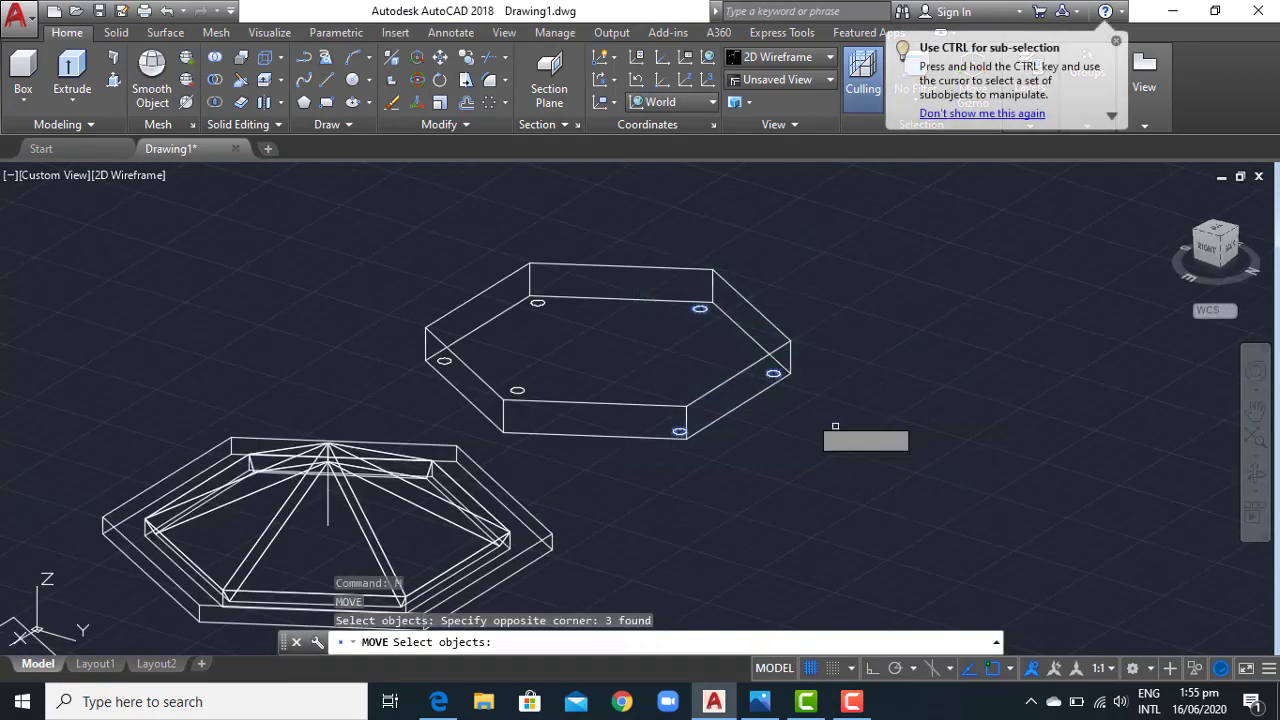
key("Return")
left_click(933, 490)
key("F8")
type("20")
key("Return")
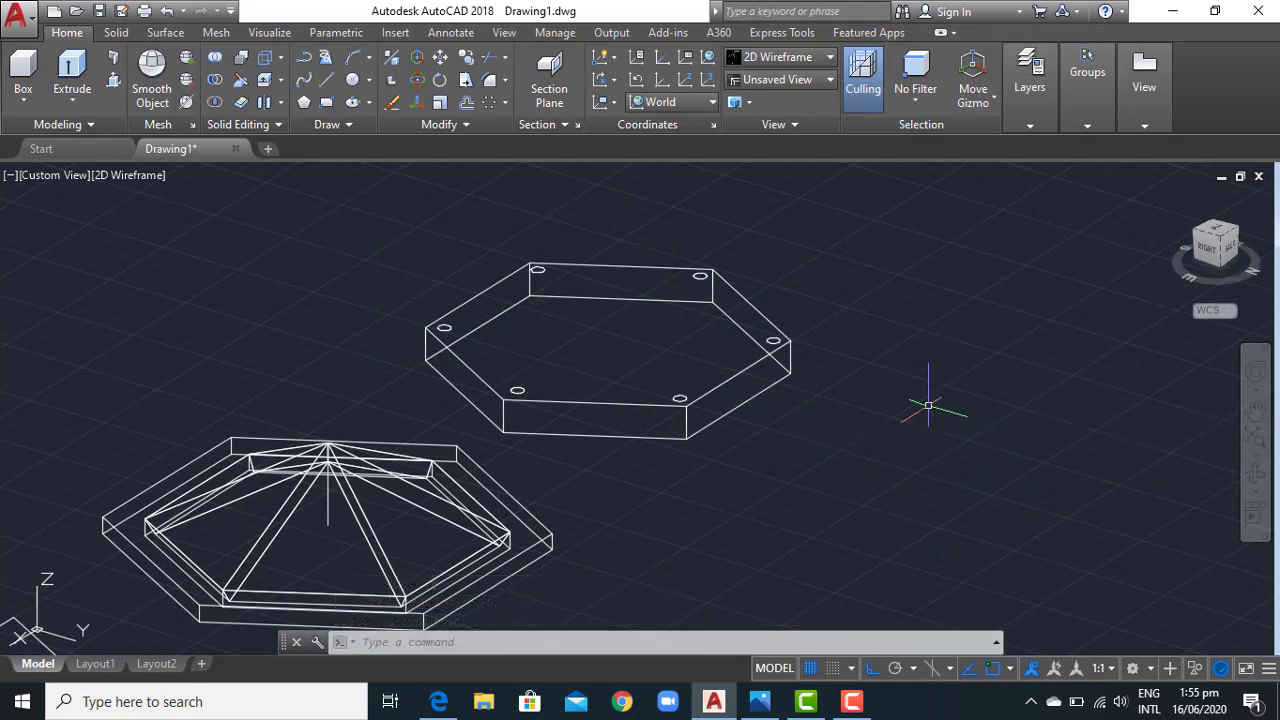
Extrude the six corner circles into tall cylindrical columns.
type("ext")
key("Return")
left_click(294, 224)
left_click(930, 436)
key("Return")
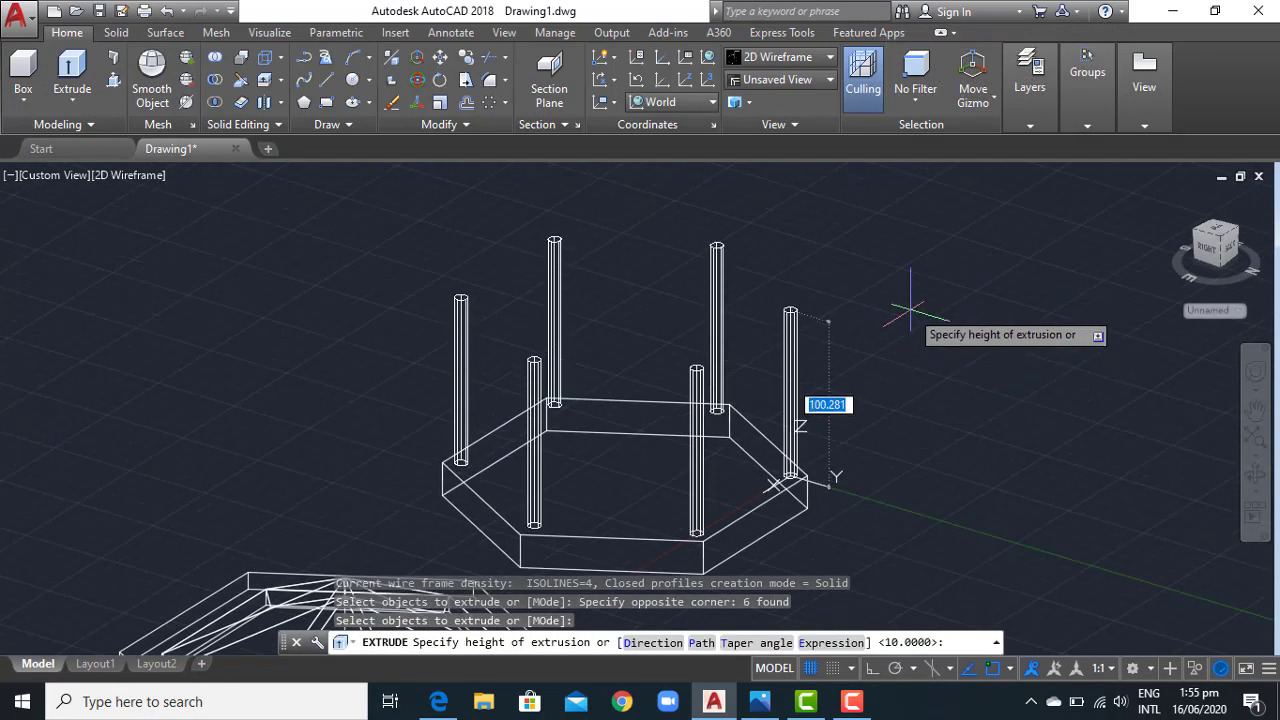
left_click(910, 330)
scroll(903, 471, "down", 2)
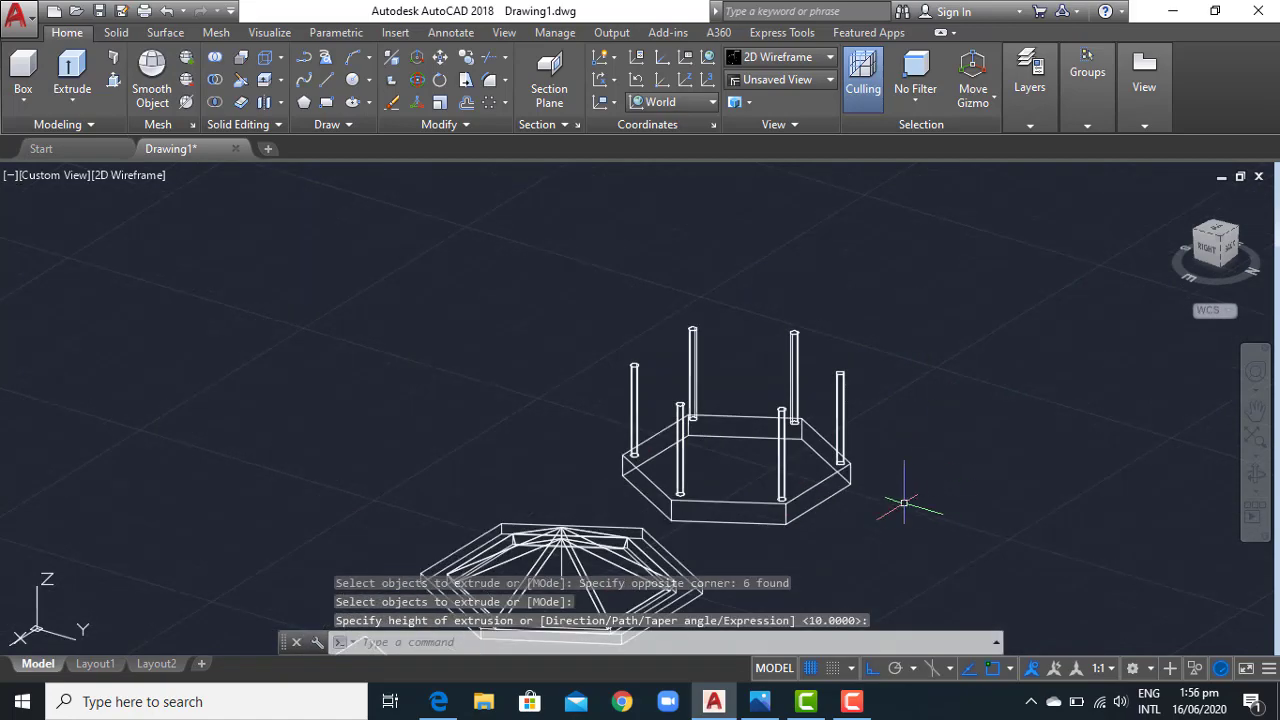
scroll(800, 400, "down", 3)
Start moving the roof assembly from a base point, then cancel.
type("m")
key("Return")
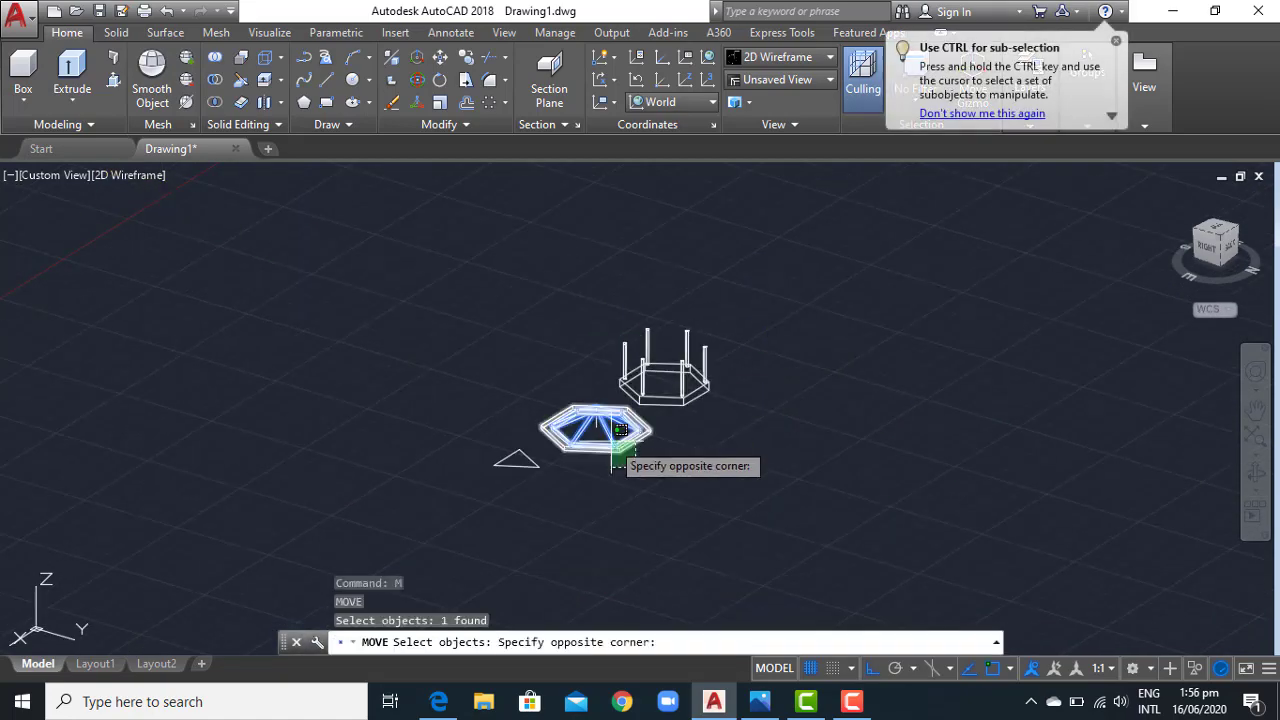
left_click(613, 462)
key("Return")
scroll(590, 410, "up", 4)
left_click(674, 434)
scroll(674, 434, "up", 4)
scroll(556, 462, "up", 2)
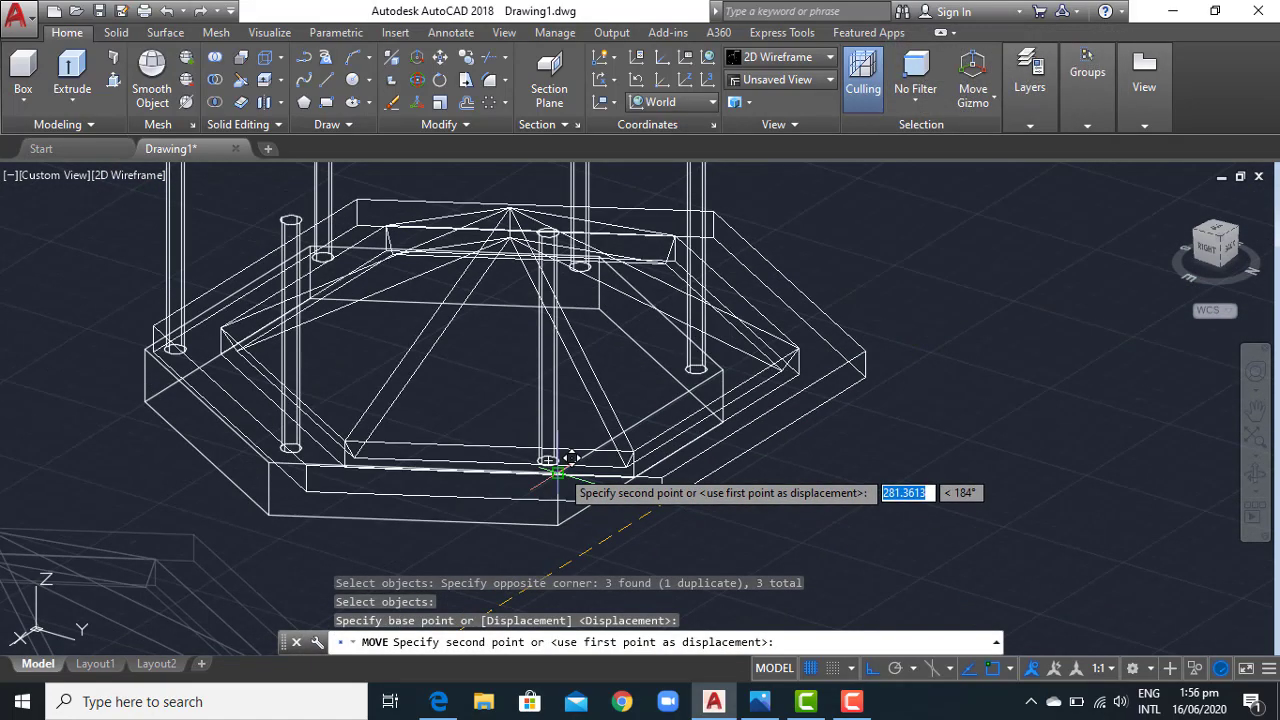
key("Escape")
scroll(557, 455, "down", 3)
scroll(557, 455, "down", 2)
Move the roof and ring frame from their centre to the base's centre in Top view.
type("m")
key("Return")
left_click_drag(823, 391, 455, 440)
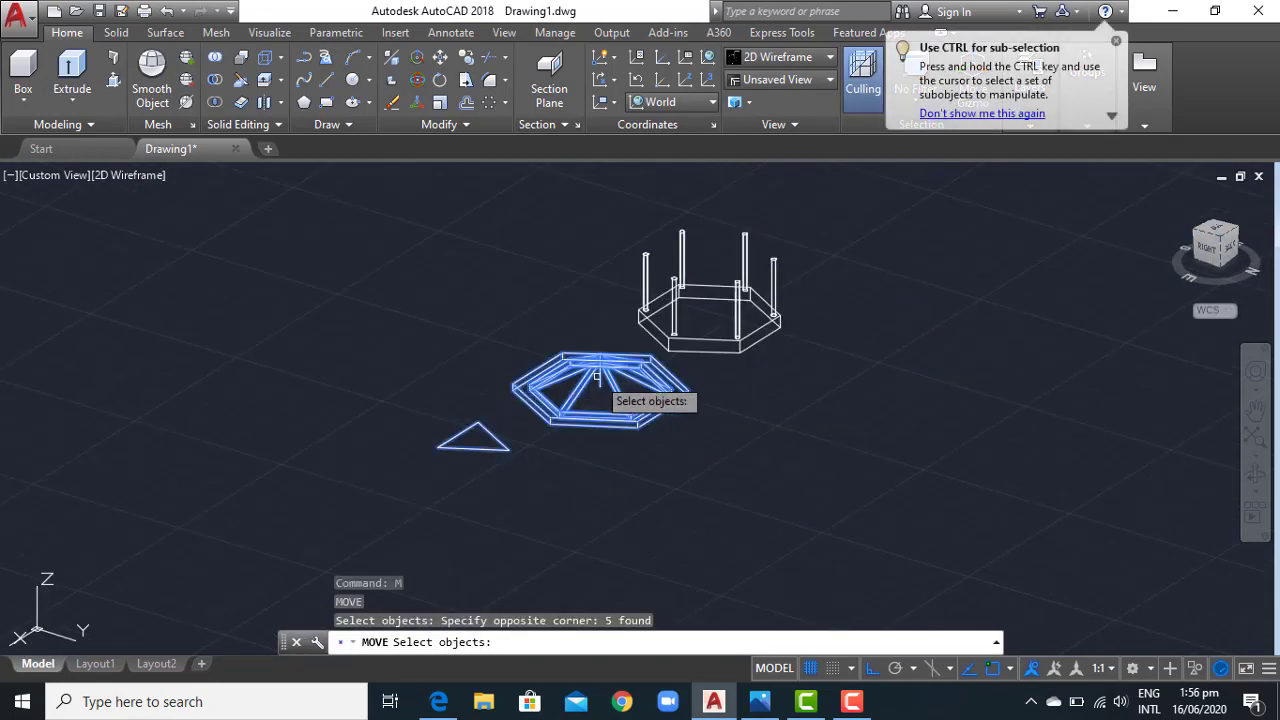
key("Return")
scroll(543, 394, "up", 3)
left_click(543, 394)
scroll(690, 400, "up", 3)
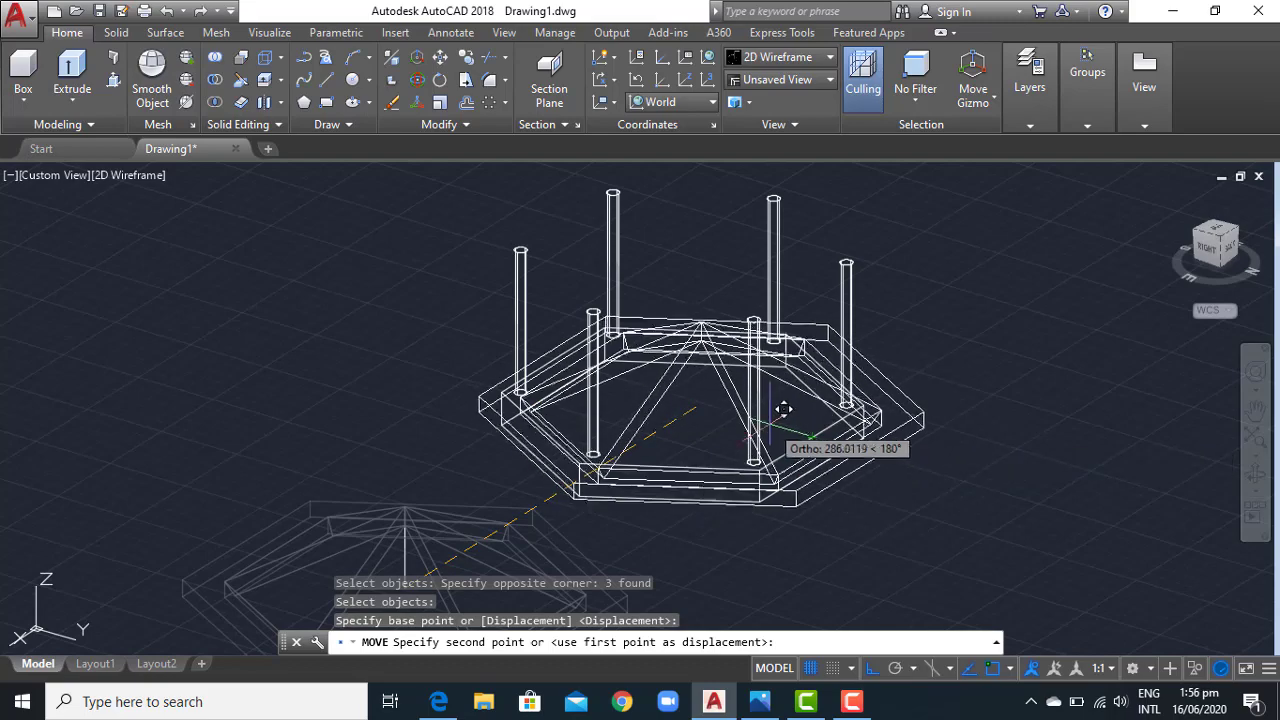
left_click(1213, 238)
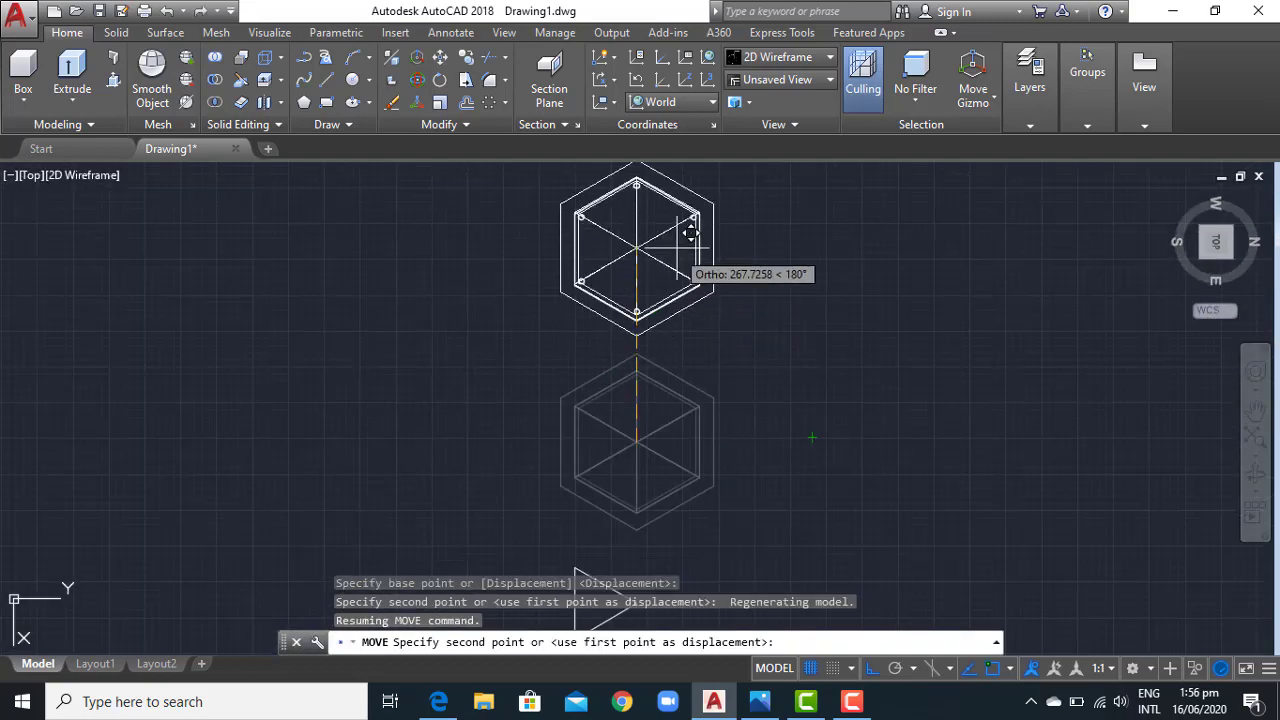
scroll(597, 237, "up", 4)
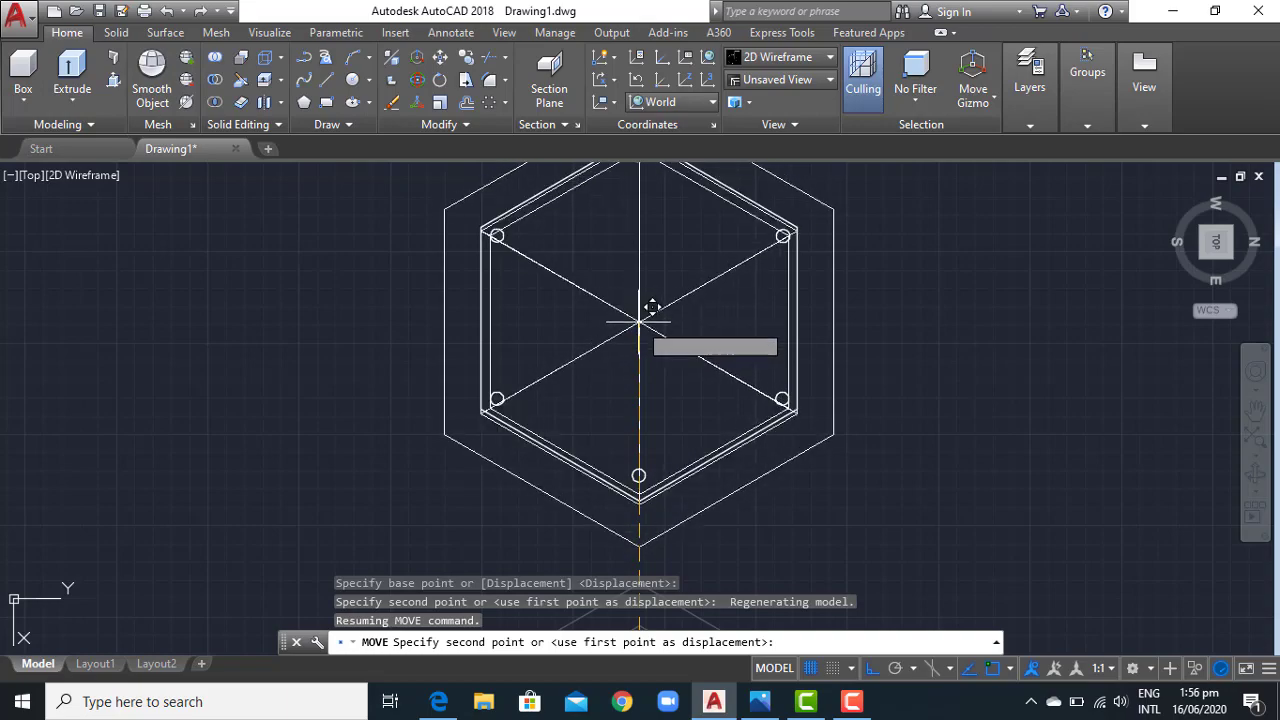
left_click(638, 320)
mouse_move(854, 489)
middle_mouse_down("shift")
mouse_move(871, 514)
mouse_move(1000, 457)
middle_mouse_up("shift")
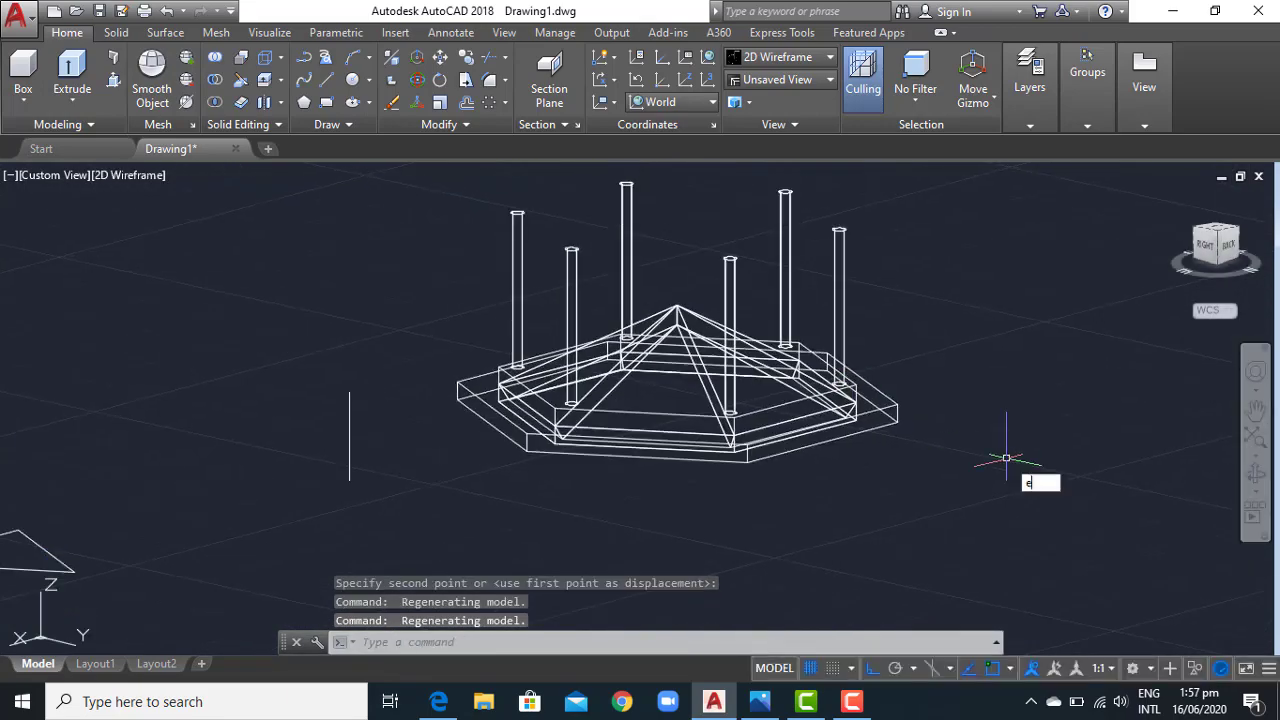
Start an EXT extrusion on the roof frame and truss, then cancel it.
type("ext")
key("Return")
left_click(1200, 255)
scroll(824, 396, "up", 2)
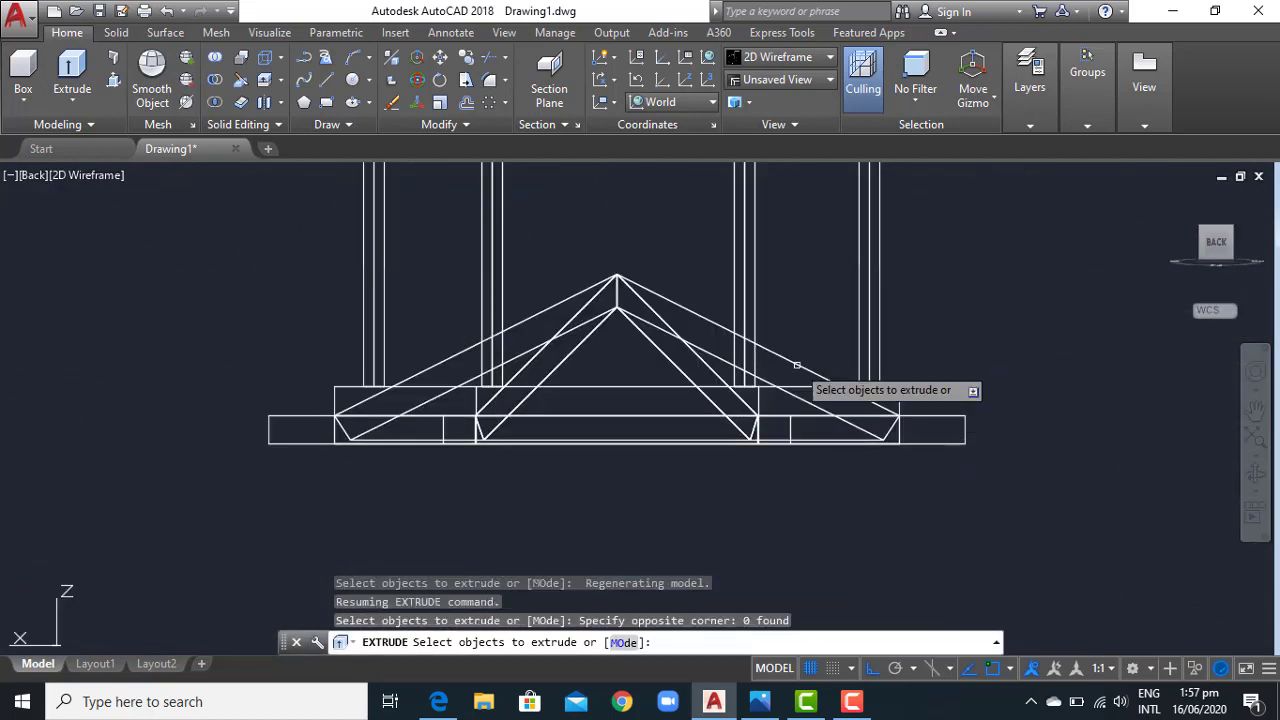
left_click(890, 412)
key("Return")
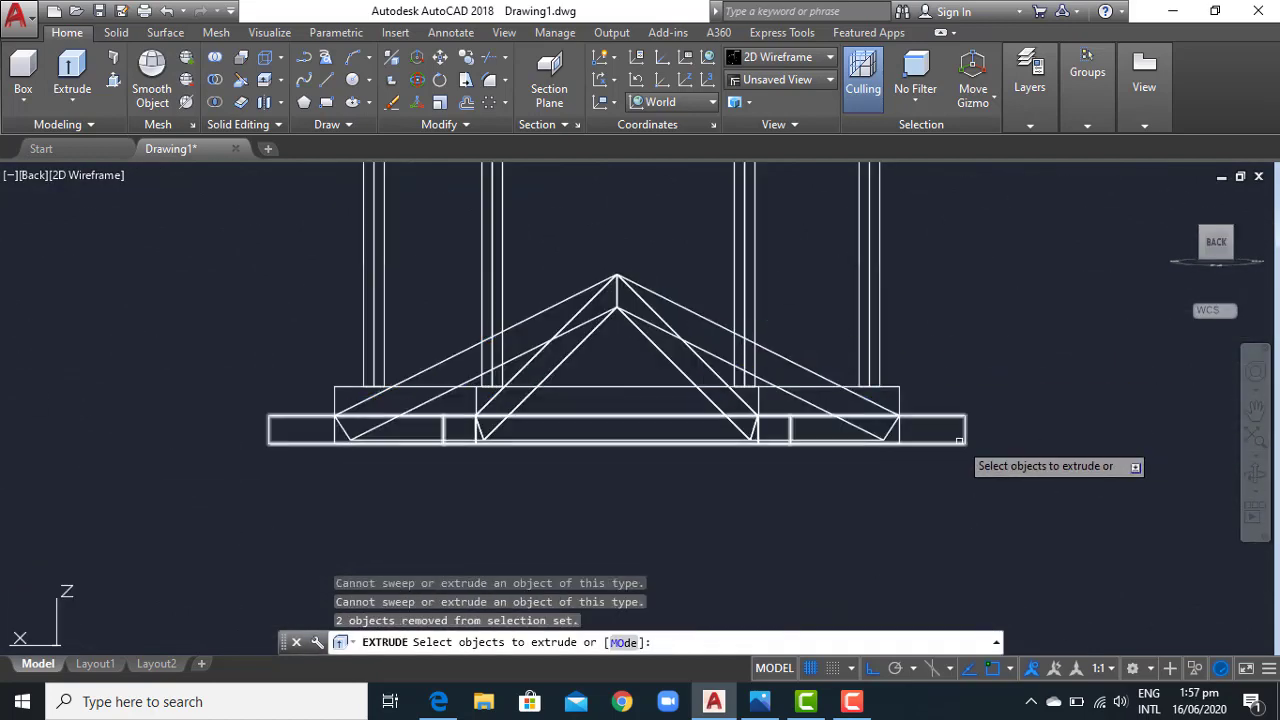
Begin moving the bottom ring beam and roof truss, then cancel to adjust the view.
key("Escape")
type("m")
key("Return")
left_click(968, 434)
left_click(774, 344)
left_click(774, 346)
key("Return")
left_click(1160, 270)
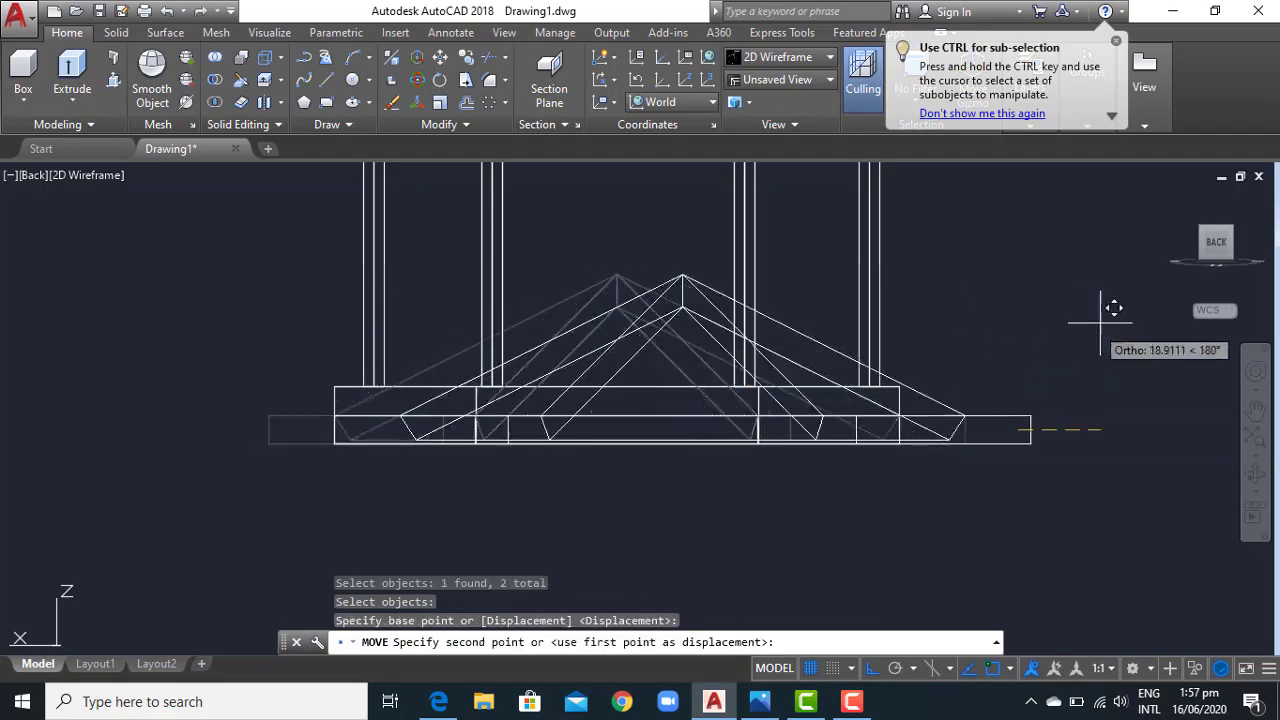
key("Escape")
Lift the ring beam and roof truss onto the tops of the six columns.
mouse_move(991, 371)
middle_mouse_down("shift")
mouse_move(1043, 434)
mouse_move(1022, 305)
middle_mouse_up("shift")
key("Return")
left_click(748, 414)
key("Return")
left_click(1015, 432)
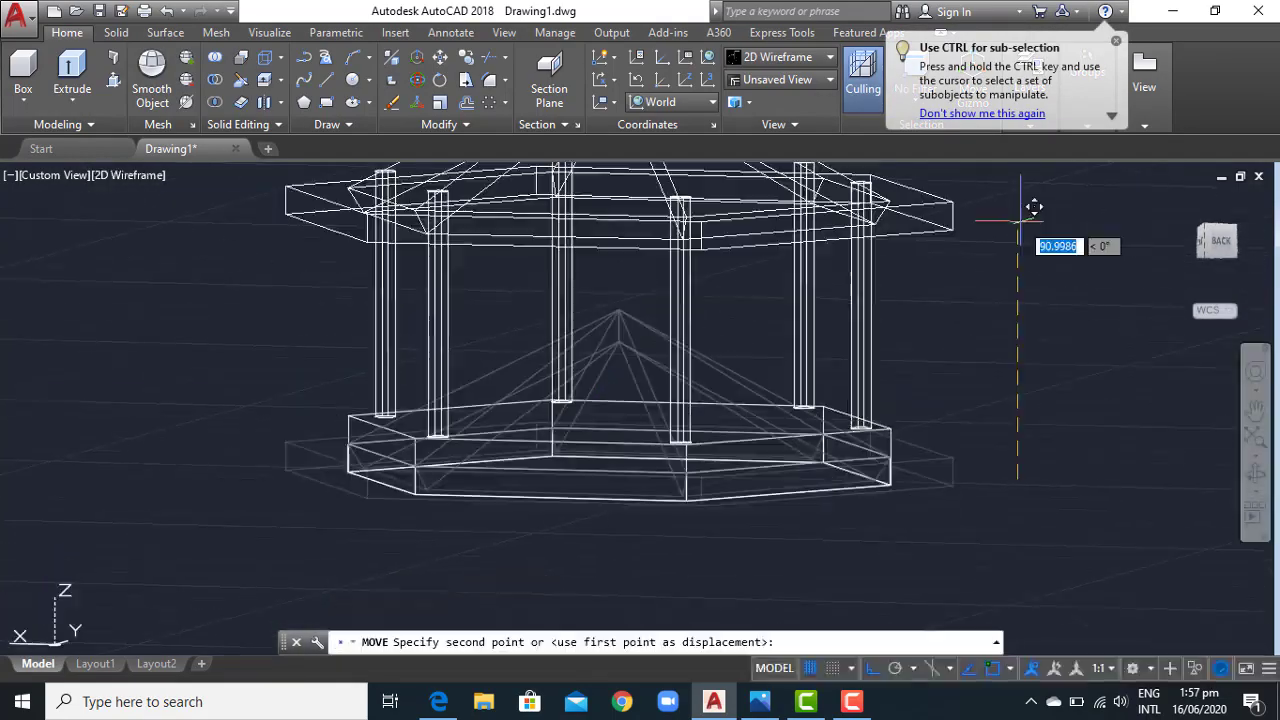
left_click(1043, 277)
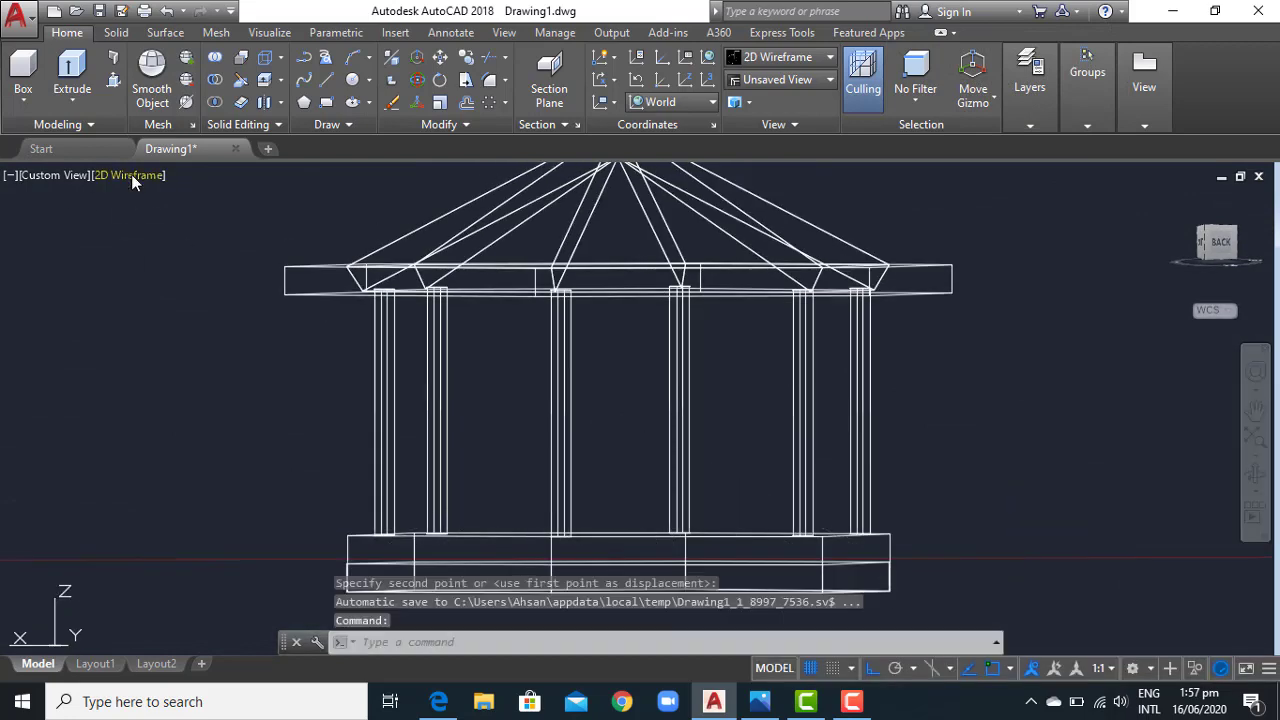
Shade the gazebo in the Conceptual visual style and view it from above.
left_click(120, 175)
left_click(180, 216)
mouse_move(343, 320)
middle_mouse_down("shift")
mouse_move(882, 469)
mouse_move(857, 471)
mouse_move(849, 497)
mouse_move(866, 437)
mouse_move(903, 429)
middle_mouse_up("shift")
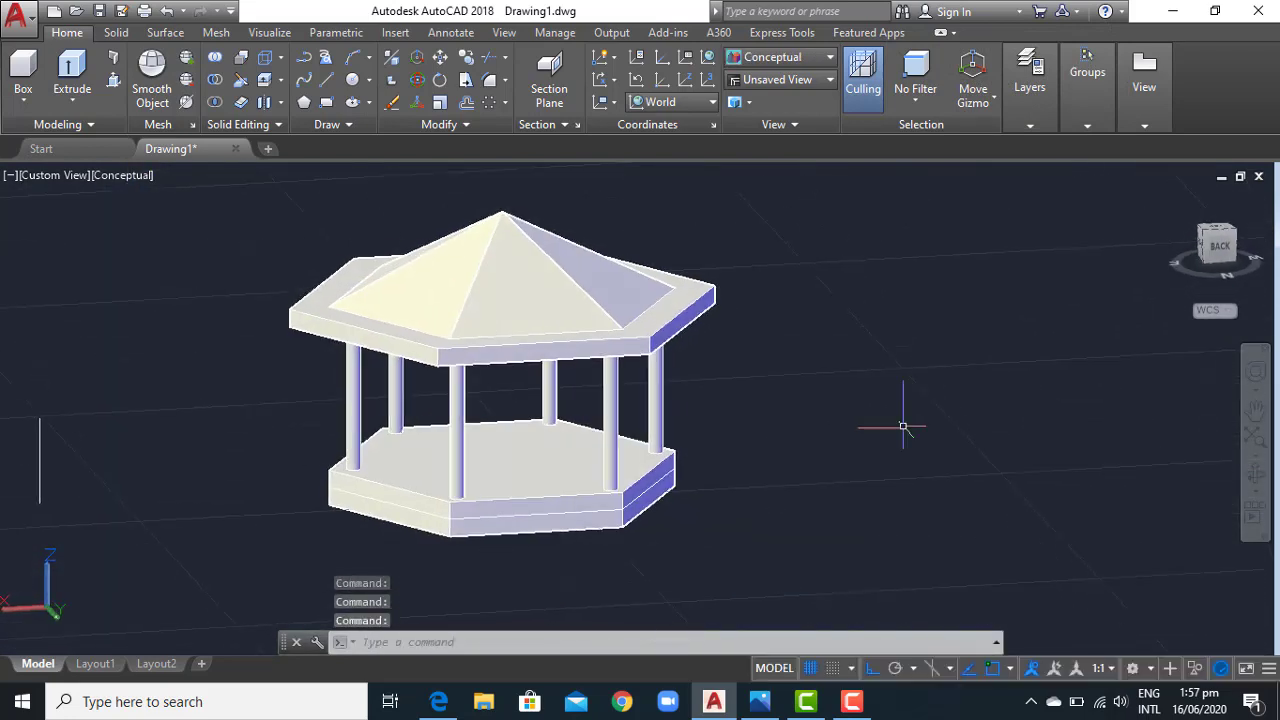